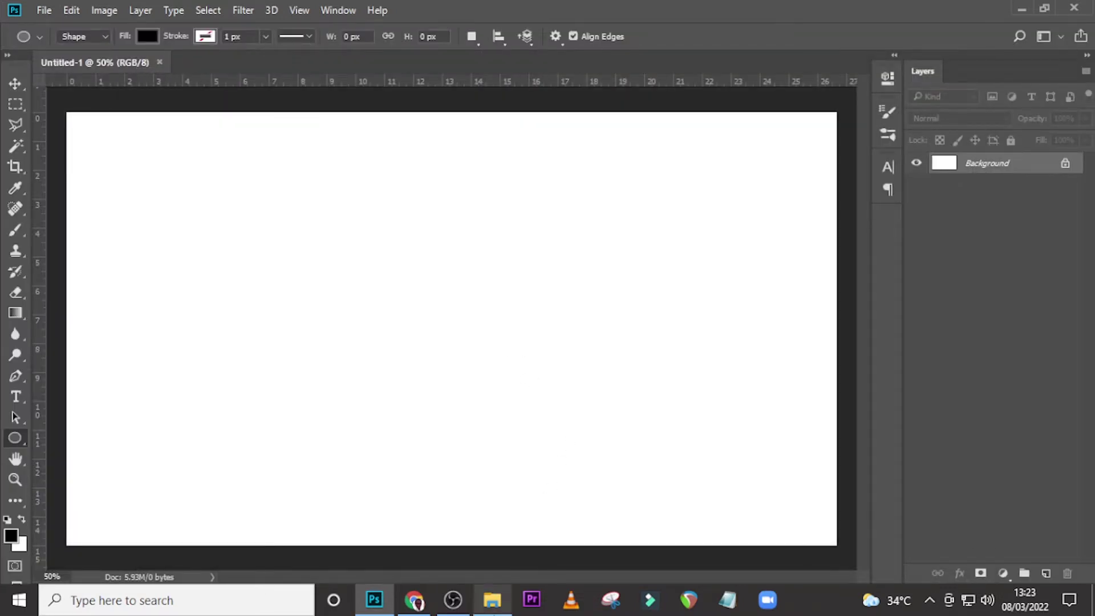
# Bring up the file browser holding the source images.
pyautogui.click(492, 600)
# Place the pexels-life-of-pix-8892 stone photo, scaled and positioned to cover the whole canvas.
pyautogui.moveTo(877, 221); pyautogui.dragTo(451, 356)
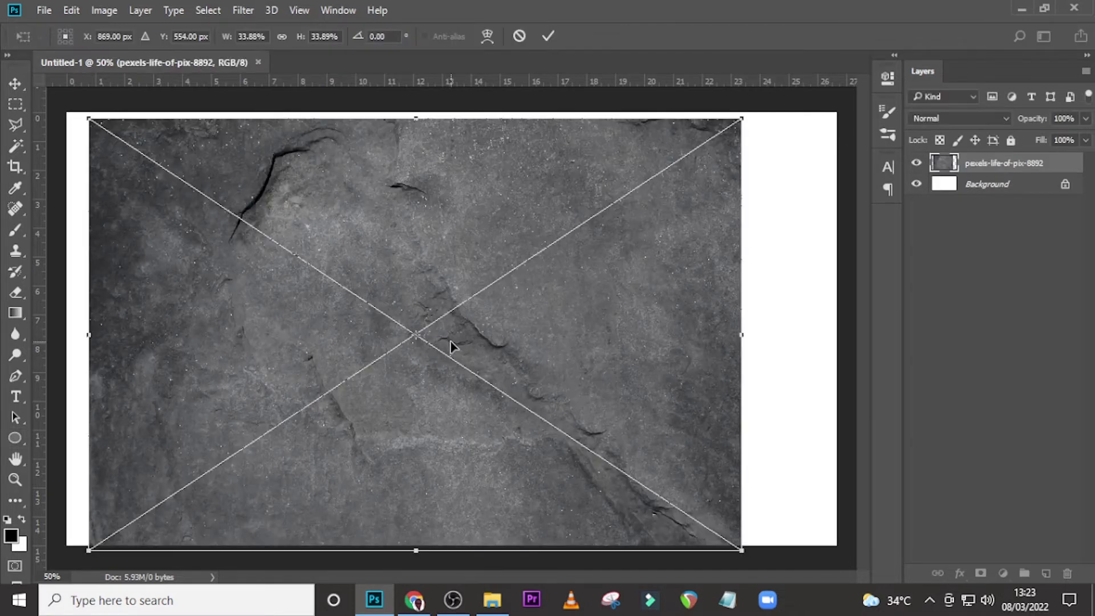
pyautogui.moveTo(523, 350); pyautogui.dragTo(490, 336)
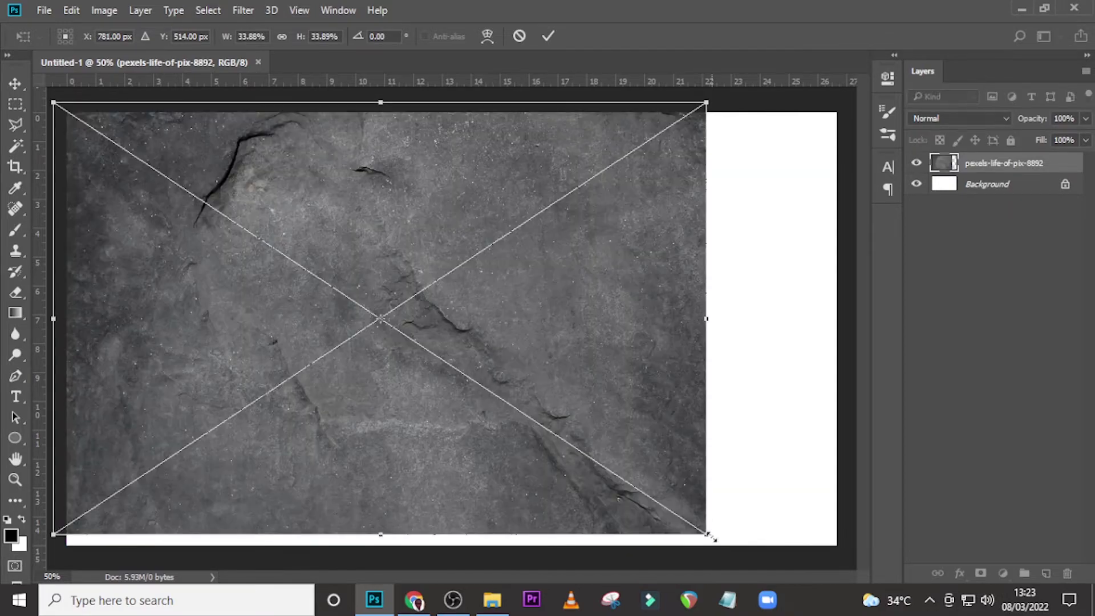
pyautogui.moveTo(710, 536); pyautogui.dragTo(839, 553)
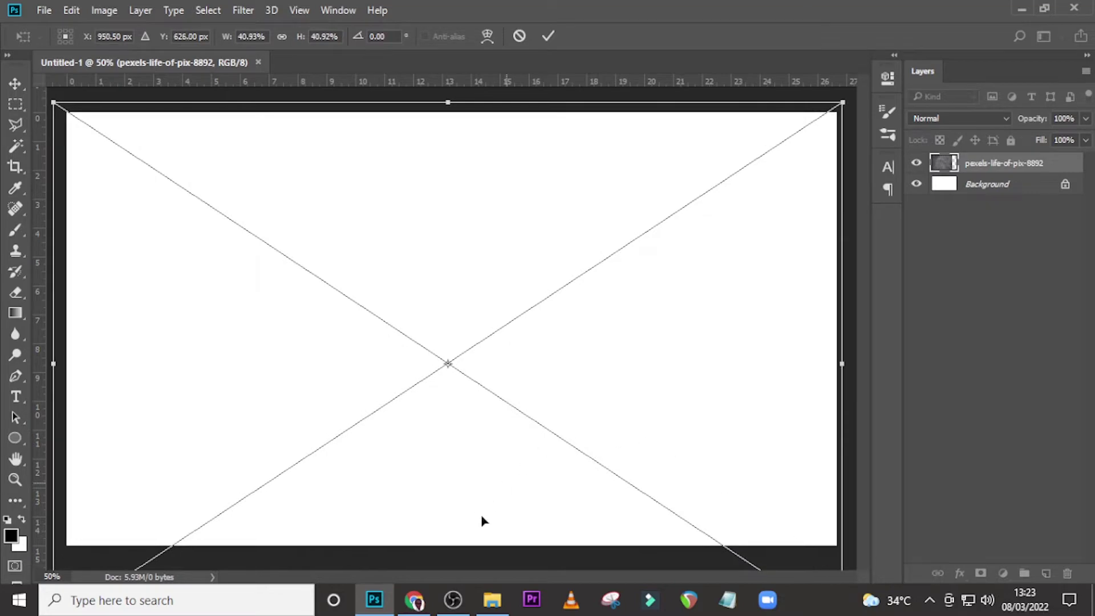
pyautogui.moveTo(482, 506); pyautogui.dragTo(489, 430)
pyautogui.moveTo(467, 505); pyautogui.dragTo(468, 499)
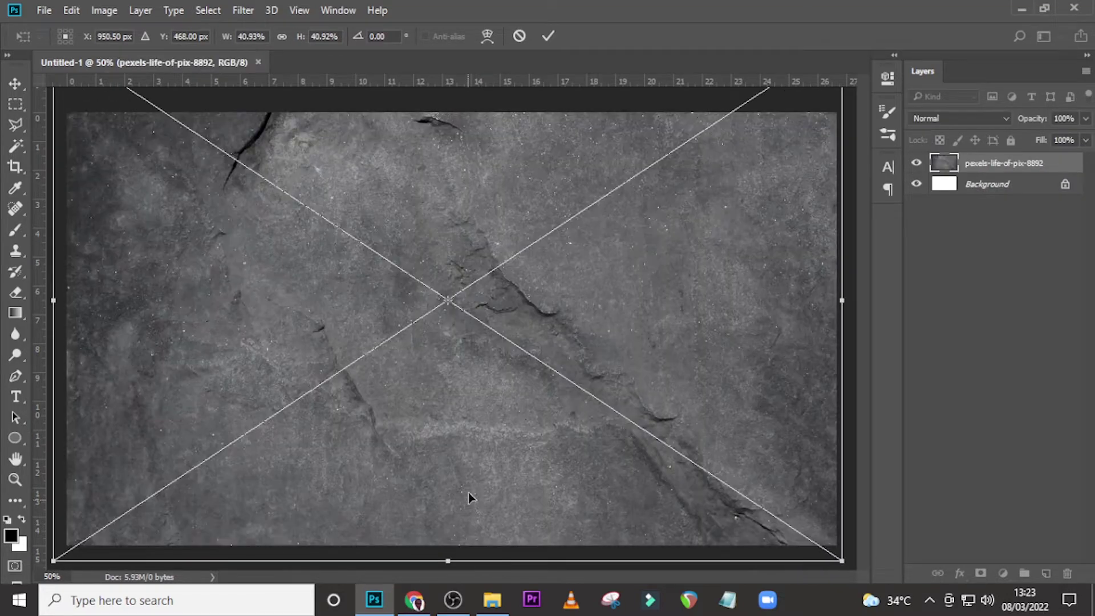
pyautogui.press('Return')
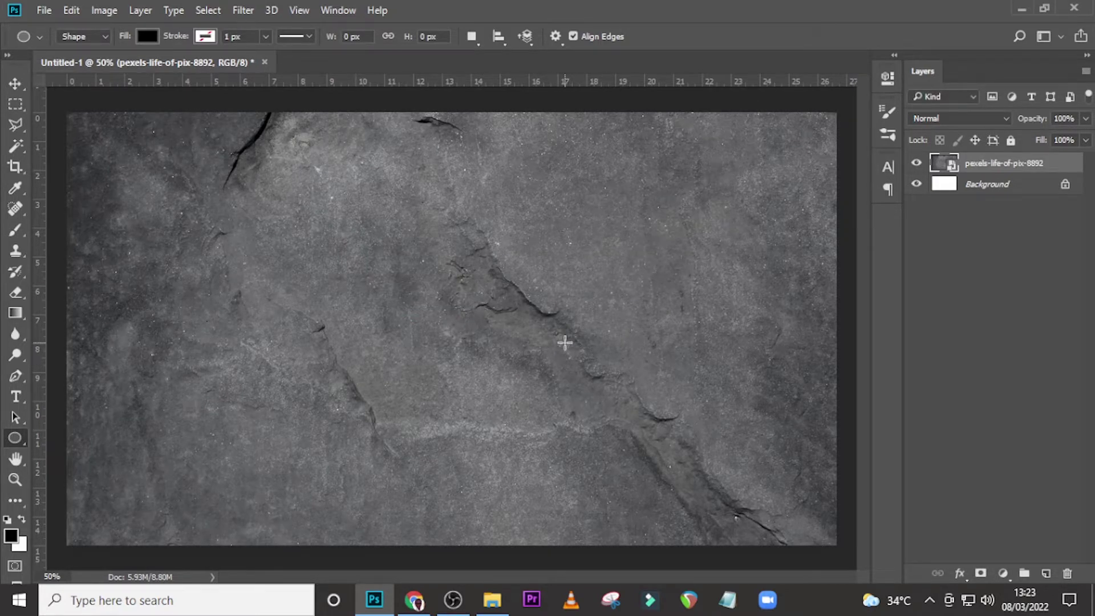
# Return to folder 2 and bring logo white.png into the document.
pyautogui.click(492, 600)
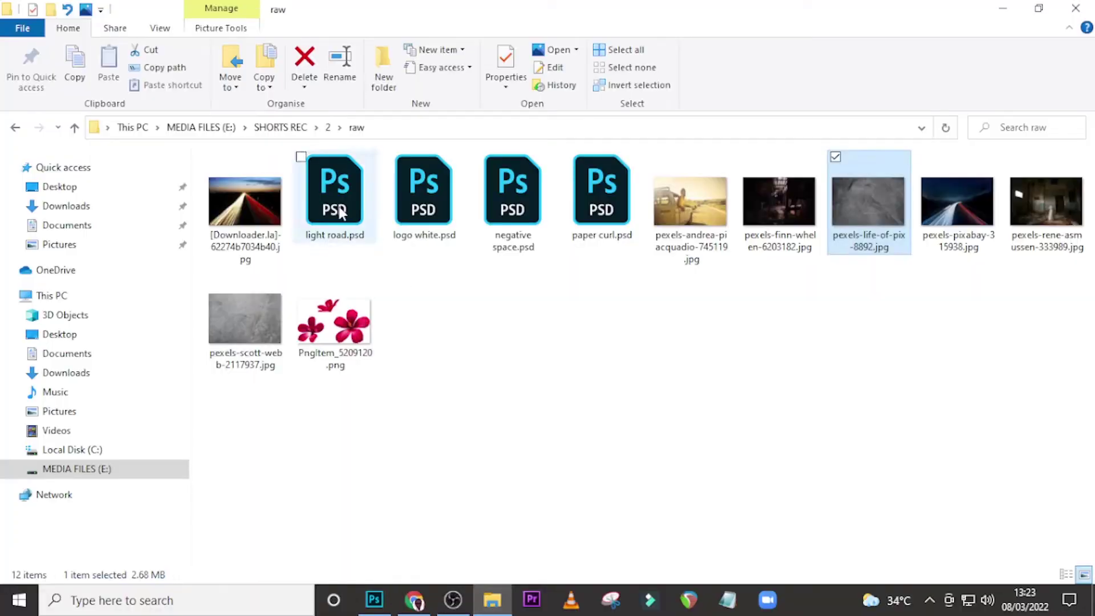
pyautogui.click(16, 127)
pyautogui.moveTo(482, 205); pyautogui.dragTo(473, 301)
# Enlarge the helmet logo to about 85%, centre it on the stone and commit it.
pyautogui.moveTo(611, 530); pyautogui.dragTo(668, 570)
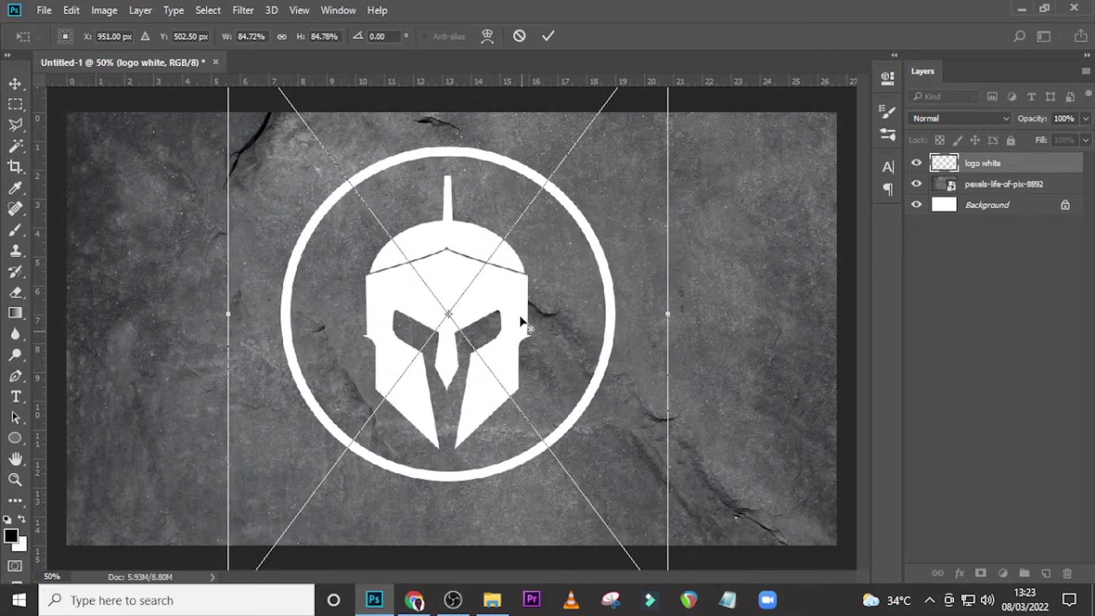
pyautogui.moveTo(516, 294); pyautogui.dragTo(515, 309)
pyautogui.press('u')
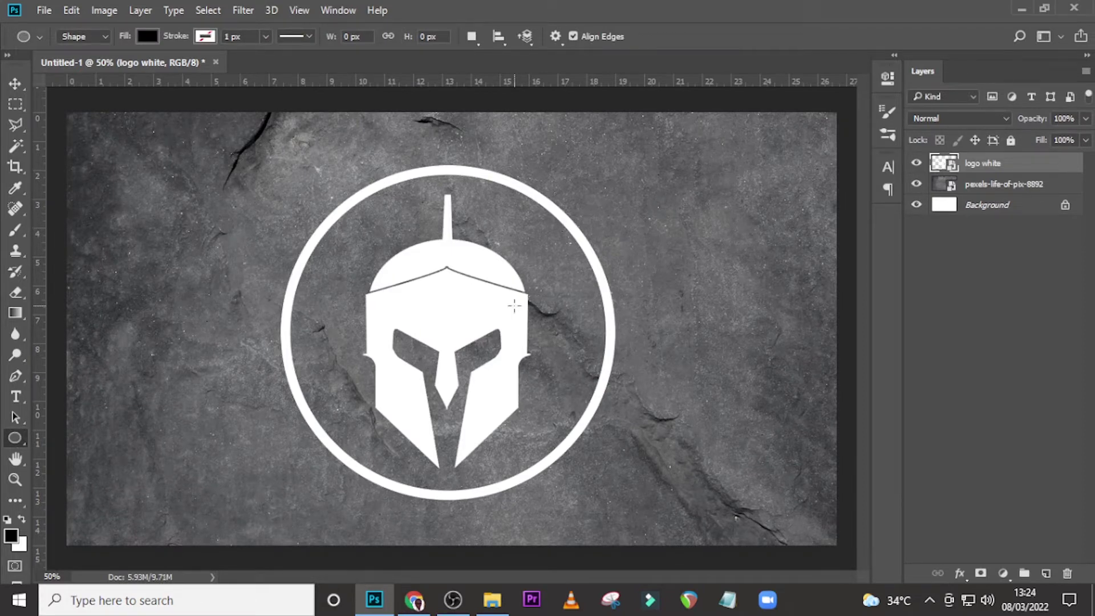
# Open the raw images folder and bring in the pexels-scott-webb-2117937 texture.
pyautogui.click(492, 600)
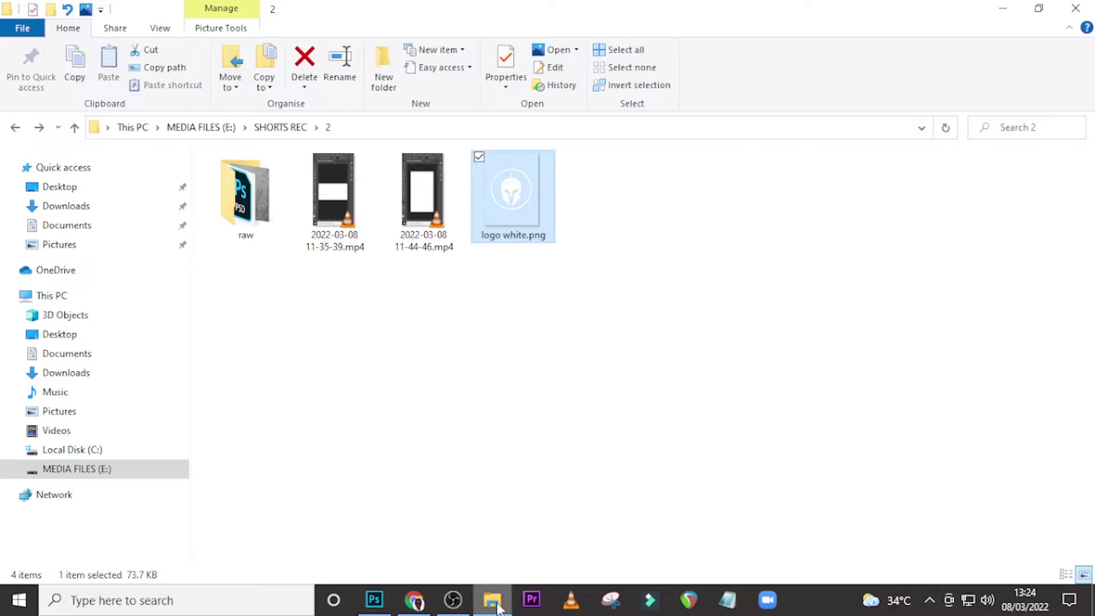
pyautogui.doubleClick(239, 222)
pyautogui.moveTo(875, 240); pyautogui.dragTo(215, 364)
pyautogui.moveTo(245, 311); pyautogui.dragTo(458, 358)
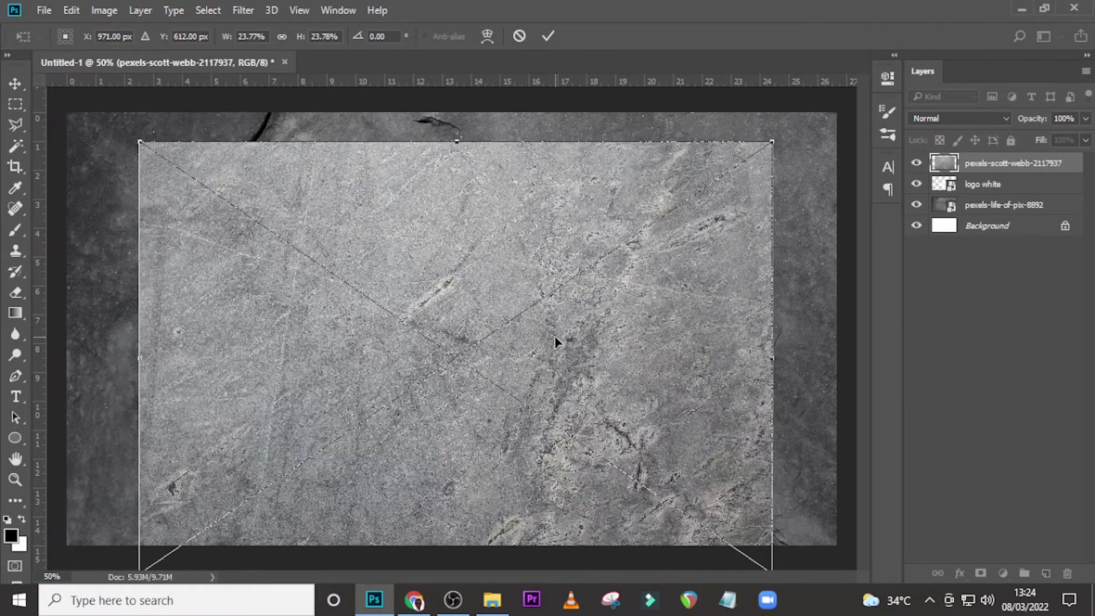
# Centre the scratched-stone texture on the canvas and clip it to the logo layer.
pyautogui.moveTo(556, 341); pyautogui.dragTo(557, 309)
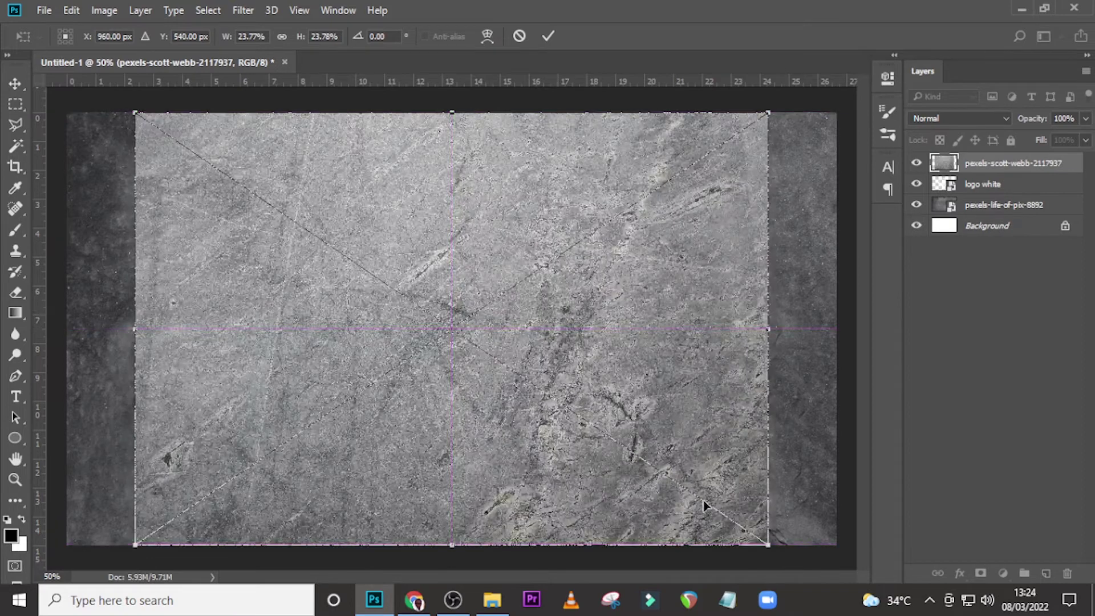
pyautogui.press('u')
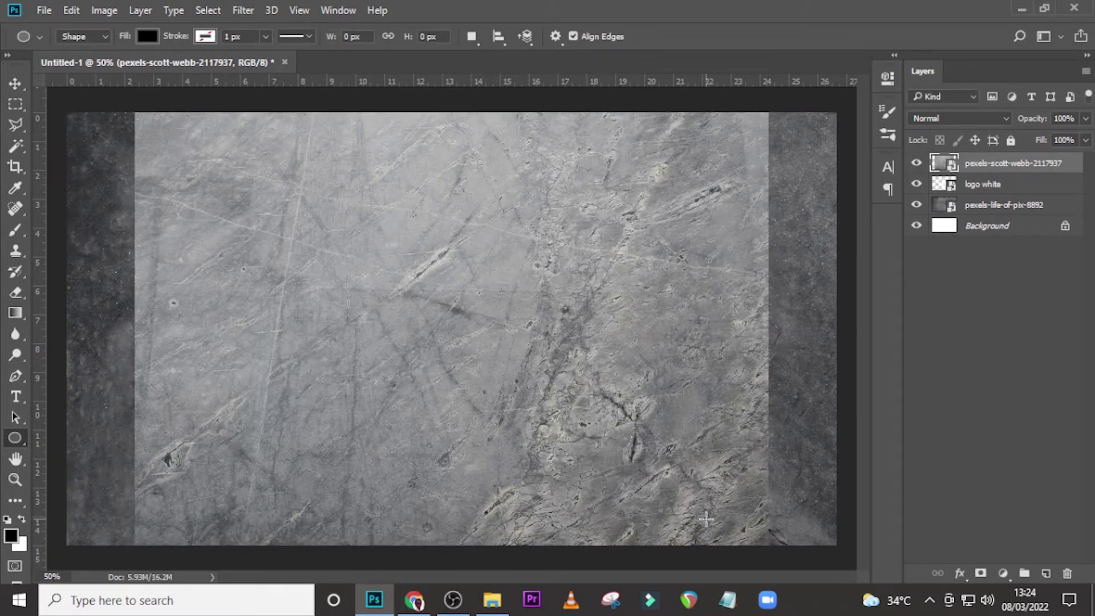
pyautogui.rightClick(987, 164)
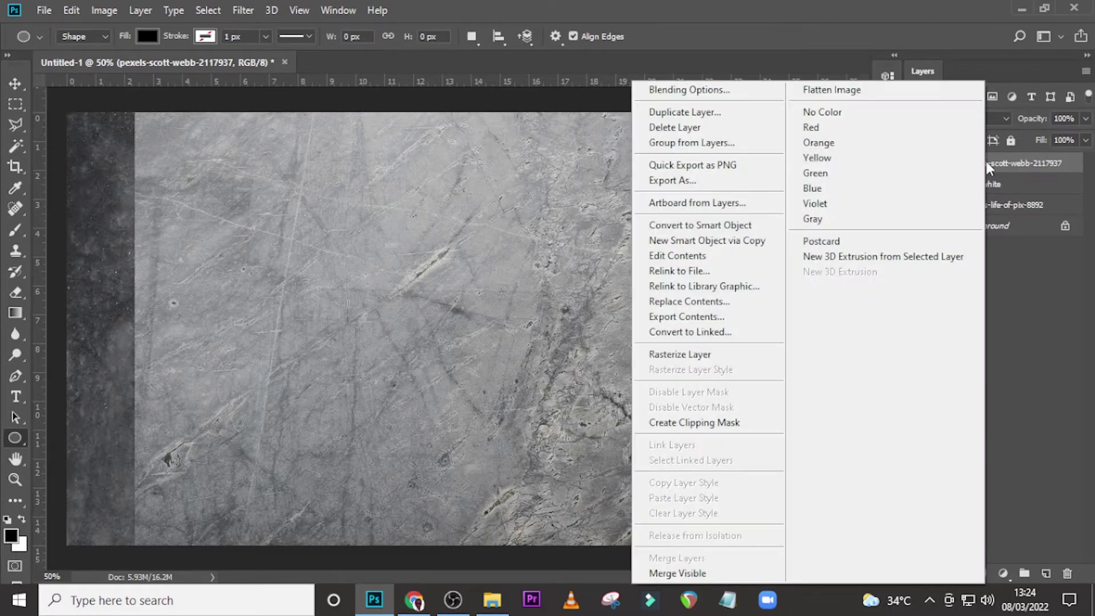
pyautogui.click(708, 423)
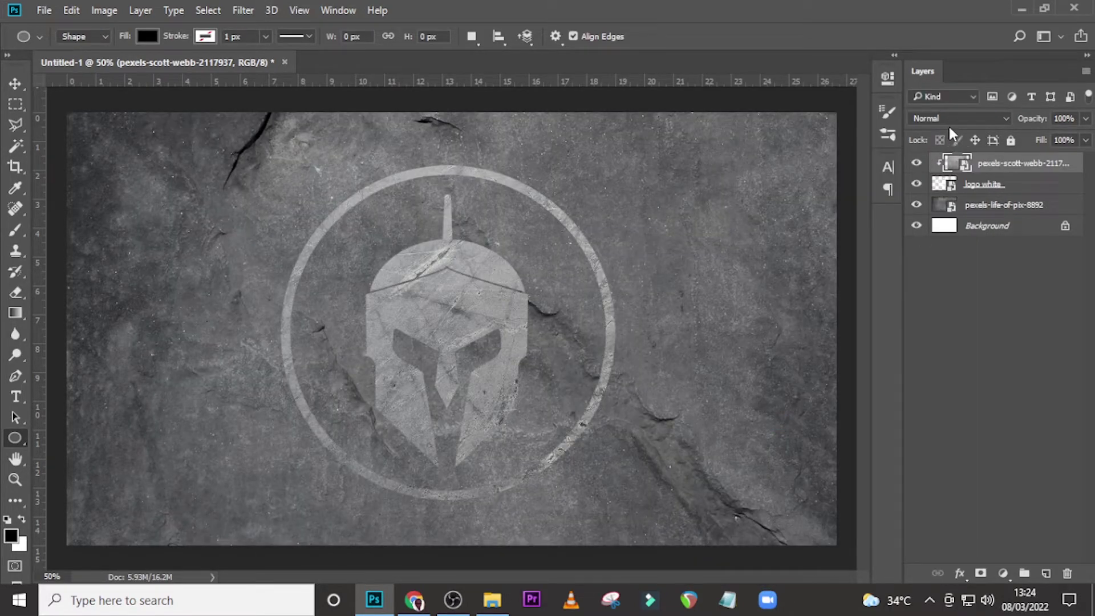
# Set the texture's blend mode to Hard Light and select the logo white layer.
pyautogui.click(949, 120)
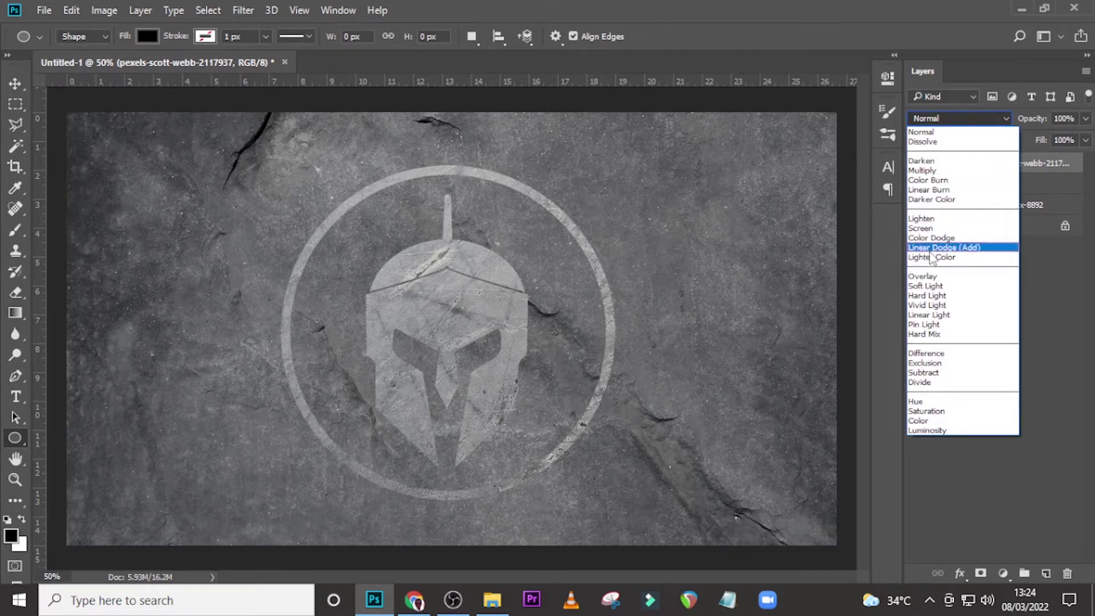
pyautogui.click(930, 296)
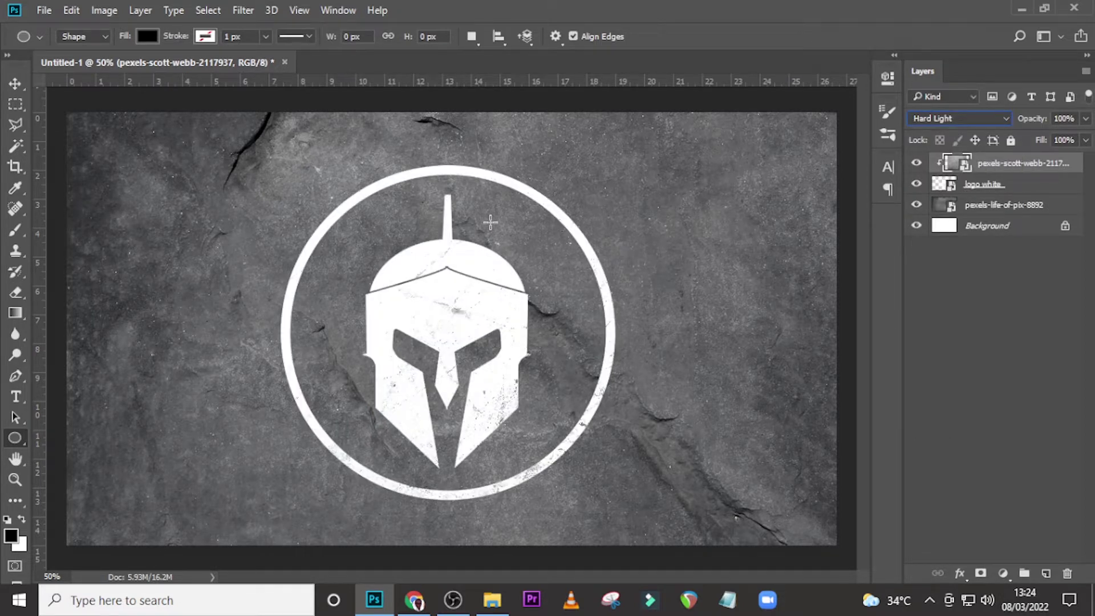
pyautogui.click(1010, 185)
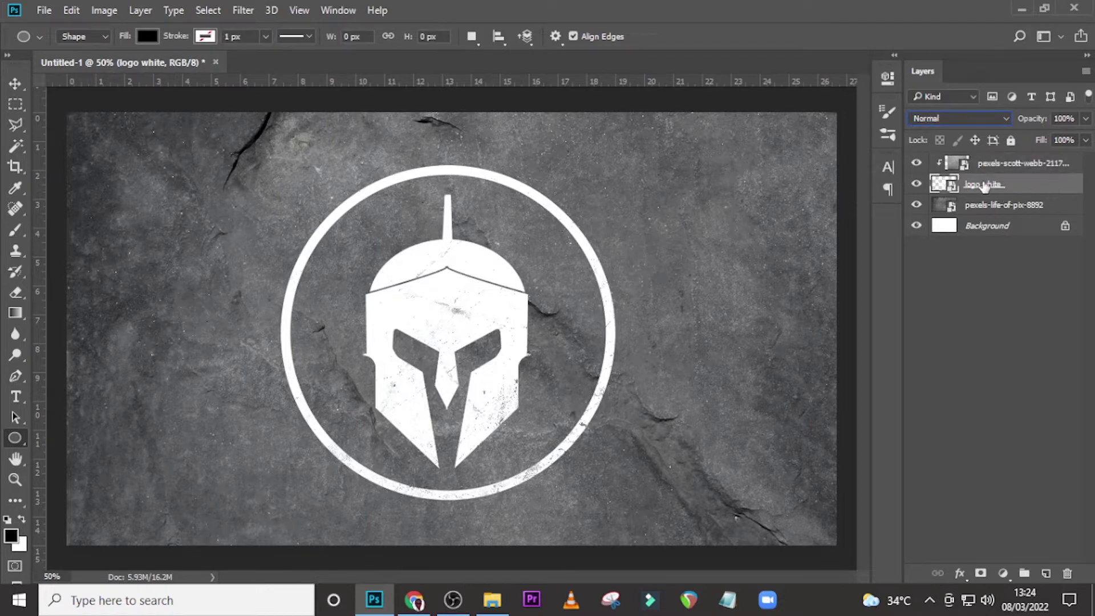
# Add a Color Overlay to the logo in light grey afadad.
pyautogui.doubleClick(1061, 186)
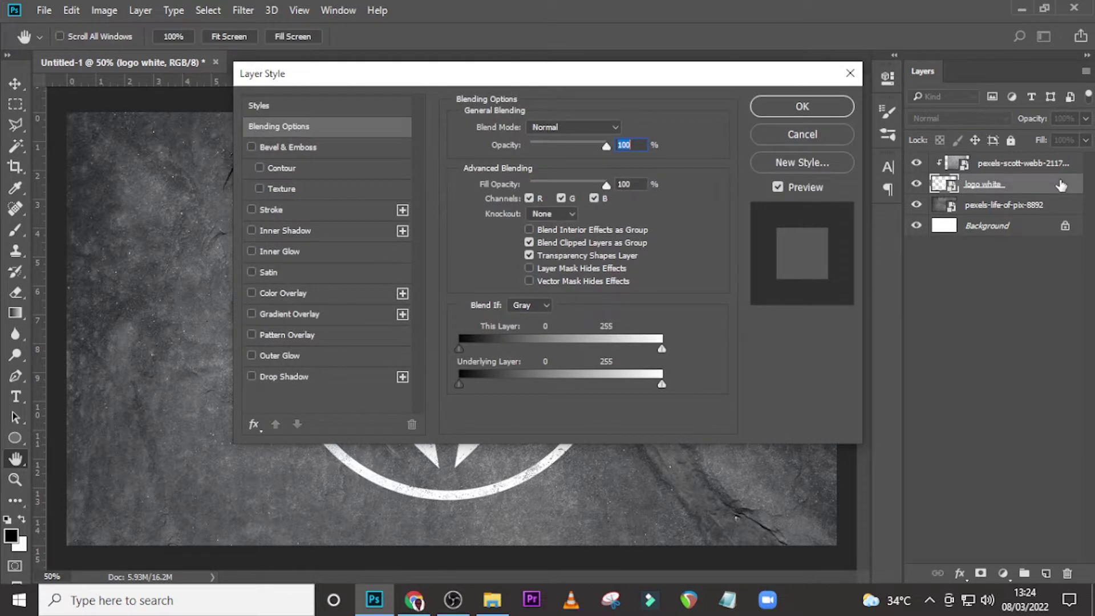
pyautogui.click(293, 297)
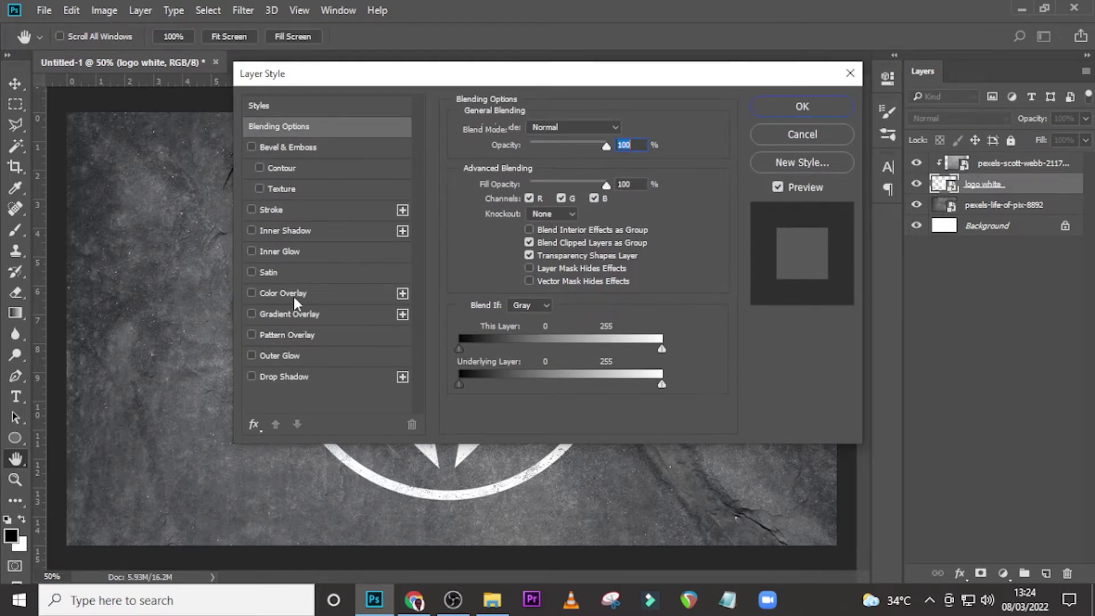
pyautogui.click(624, 130)
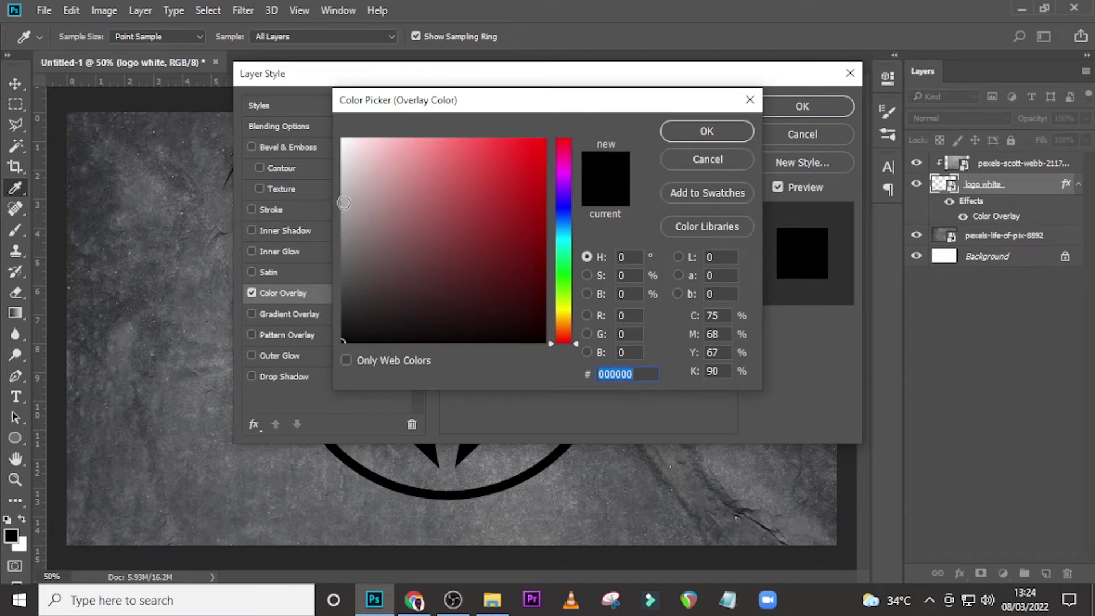
pyautogui.write('afadad')
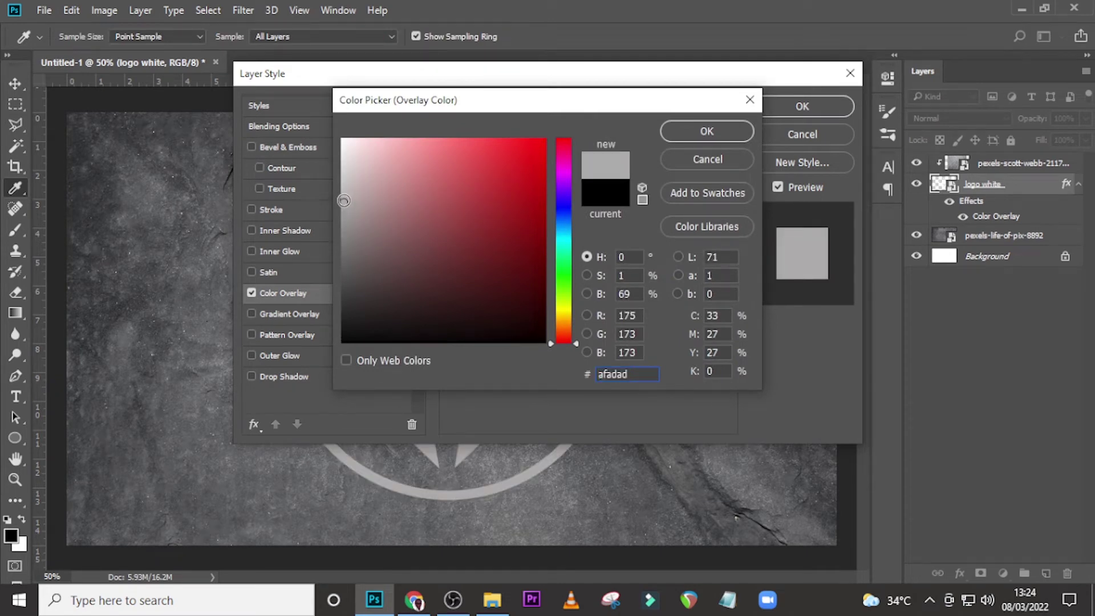
pyautogui.click(708, 132)
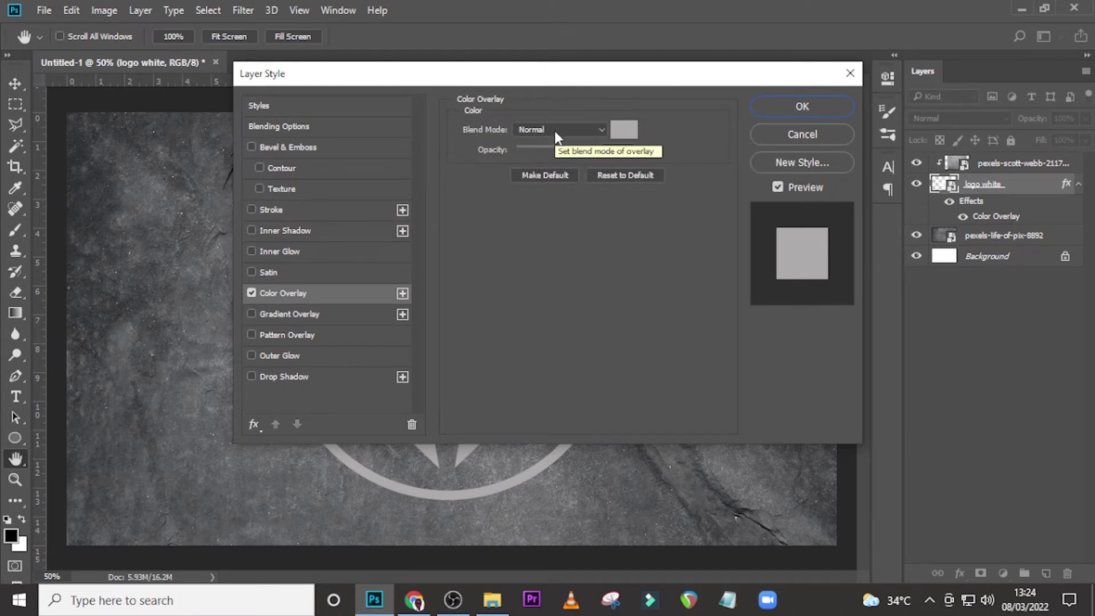
# Change the overlay to a lighter grey (c2c2c2) and enable Bevel & Emboss.
pyautogui.moveTo(414, 77); pyautogui.dragTo(737, 89)
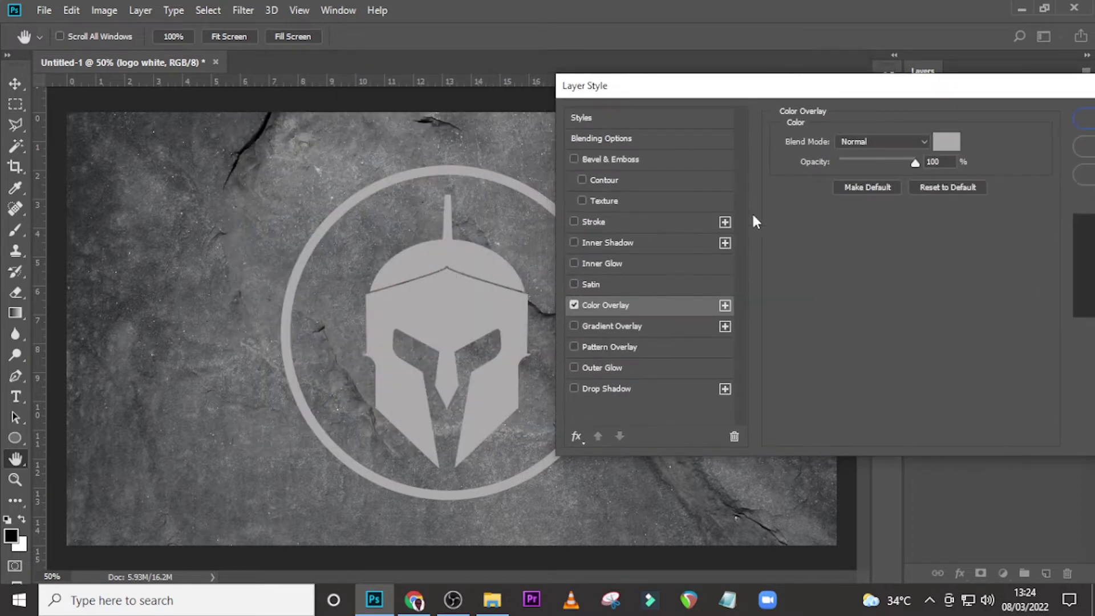
pyautogui.click(947, 141)
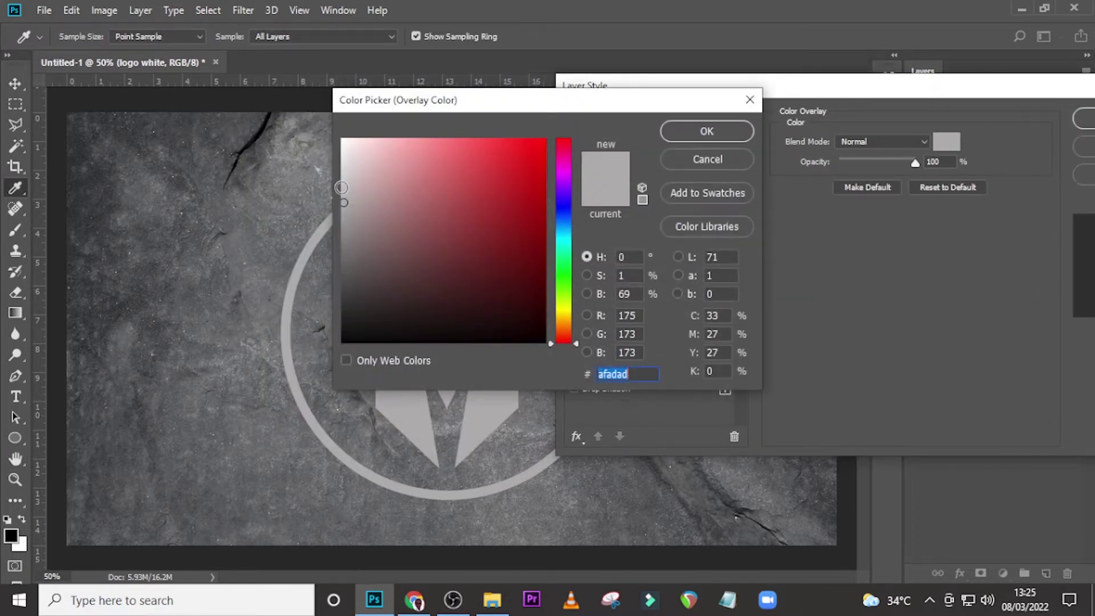
pyautogui.click(341, 188)
pyautogui.click(705, 132)
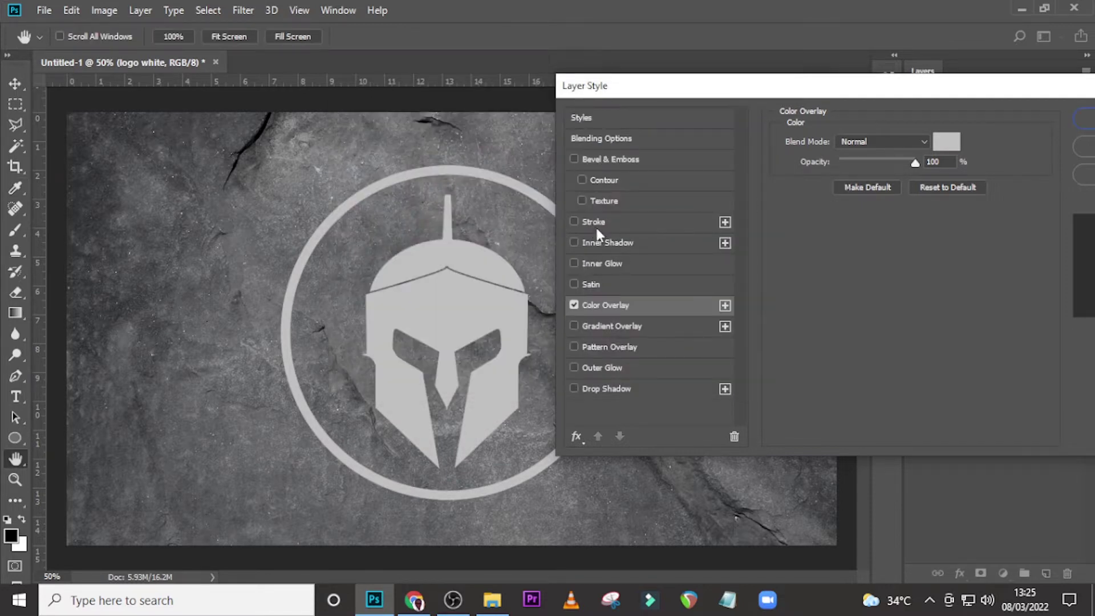
pyautogui.click(593, 159)
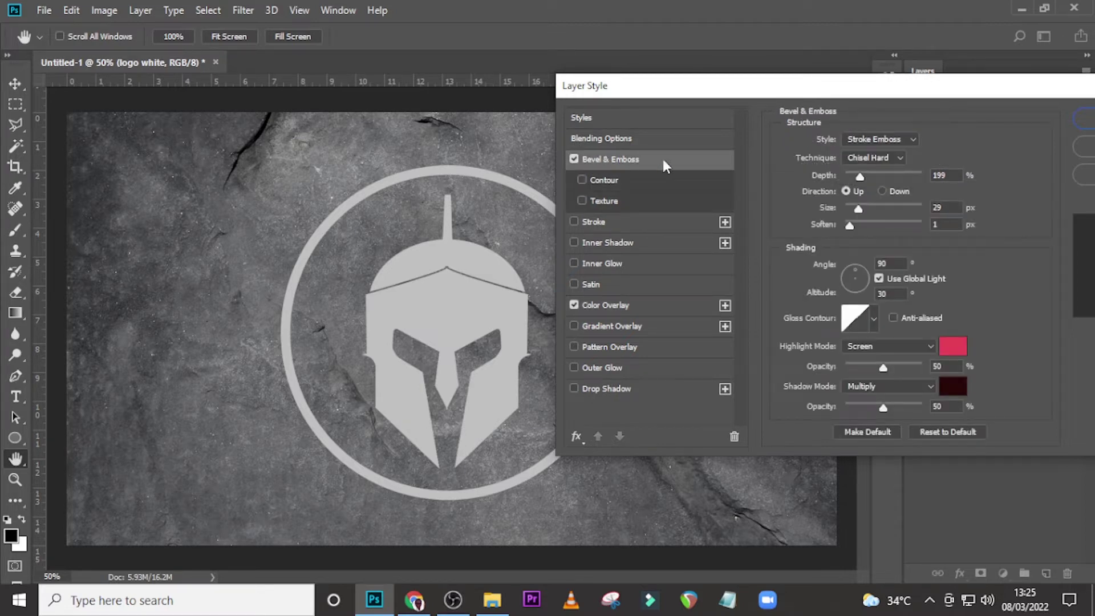
# Set the bevel to Inner Bevel, Smooth, depth 599%, size 46 px, soften 6 px, angle 120°.
pyautogui.click(879, 139)
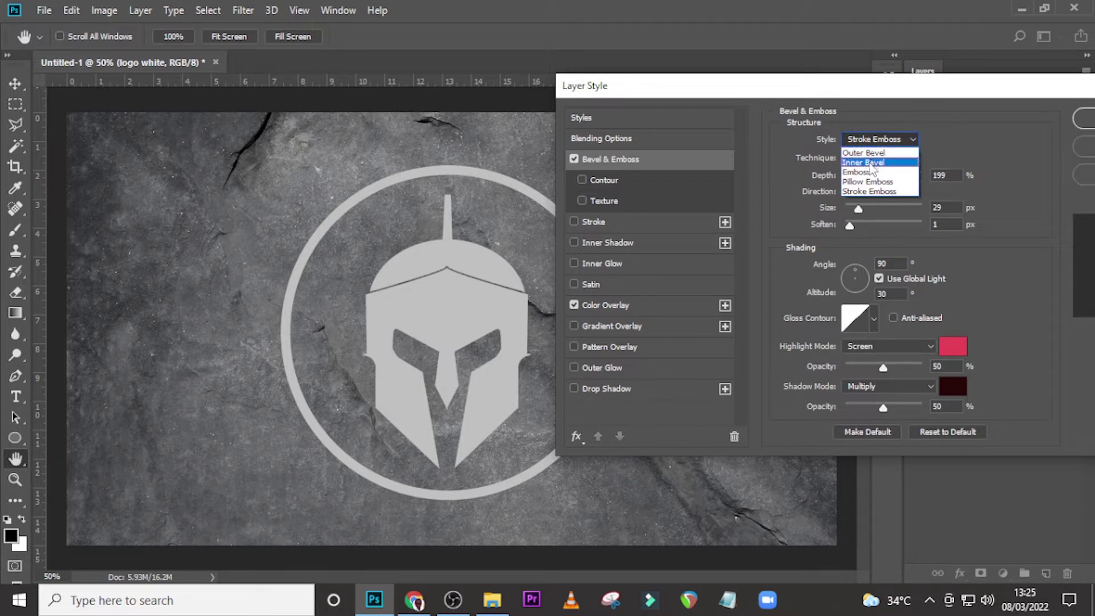
pyautogui.click(868, 163)
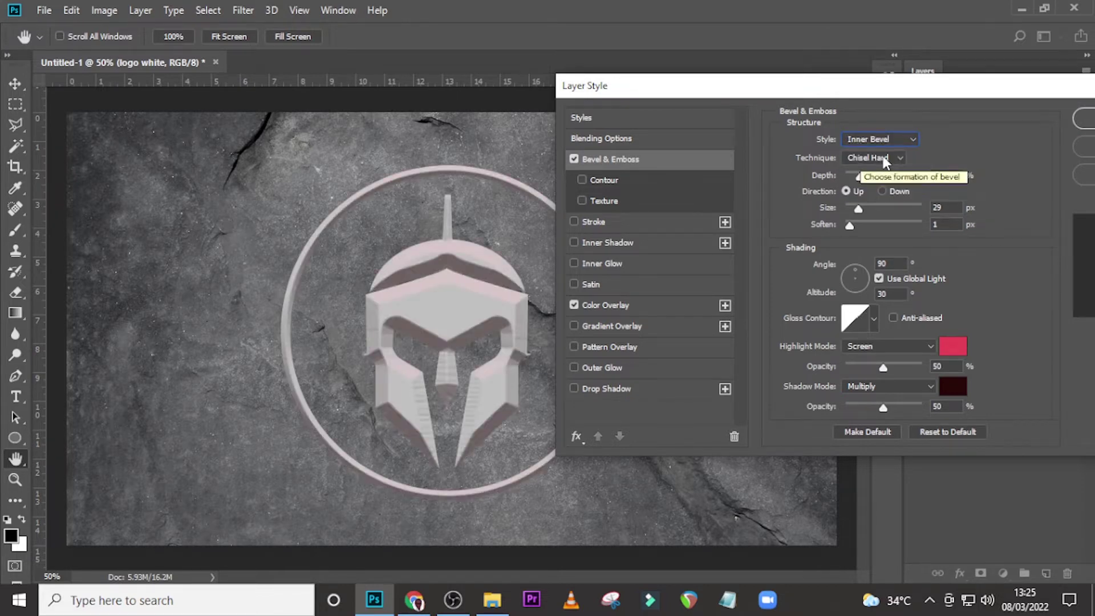
pyautogui.click(886, 162)
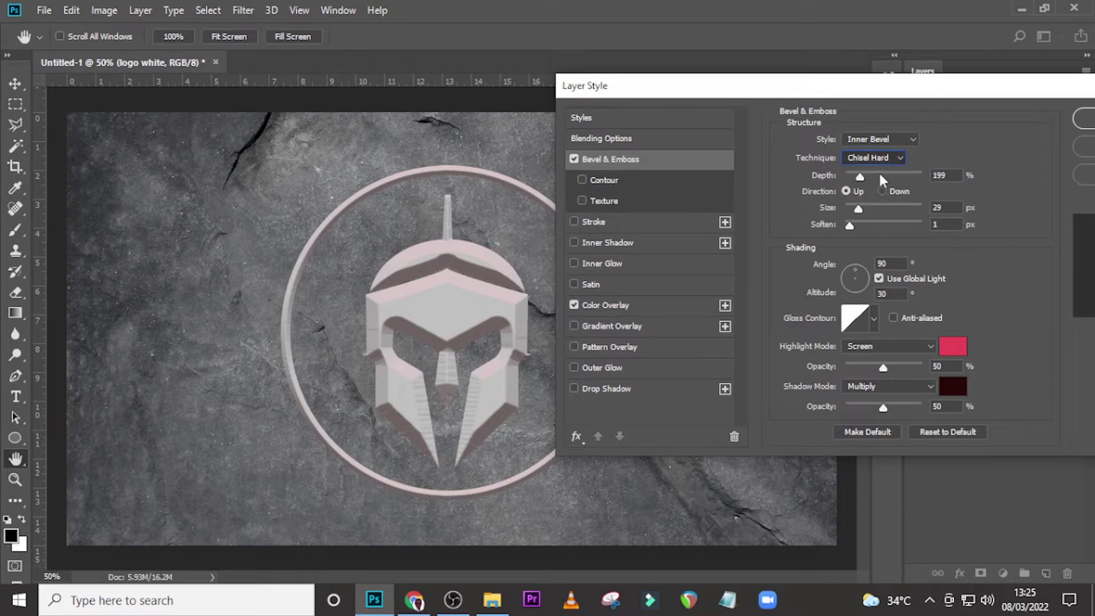
pyautogui.click(881, 170)
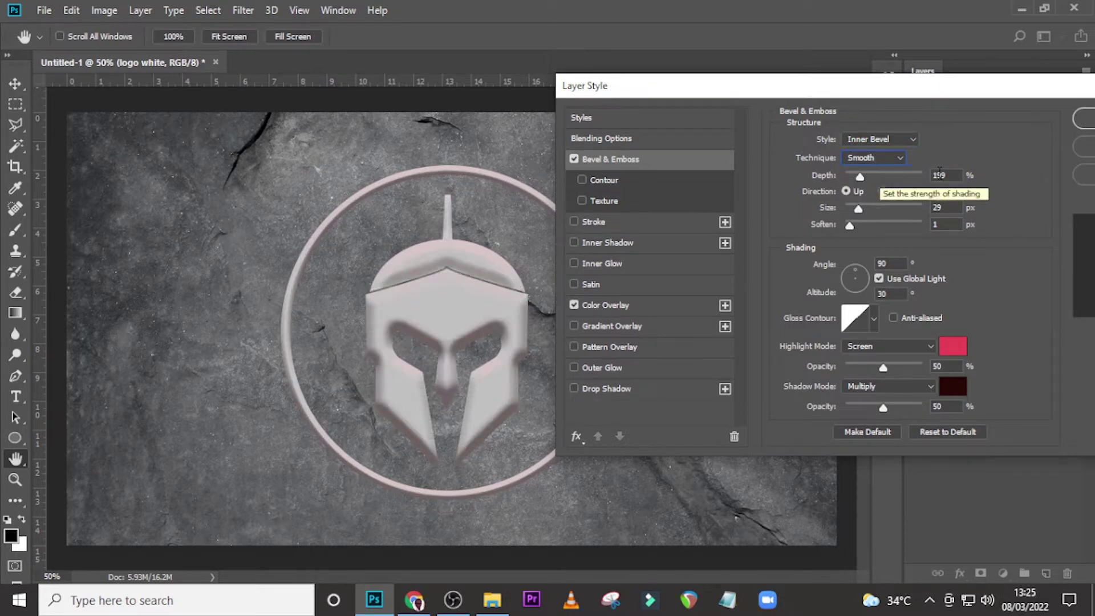
pyautogui.press('Tab')
pyautogui.write('599')
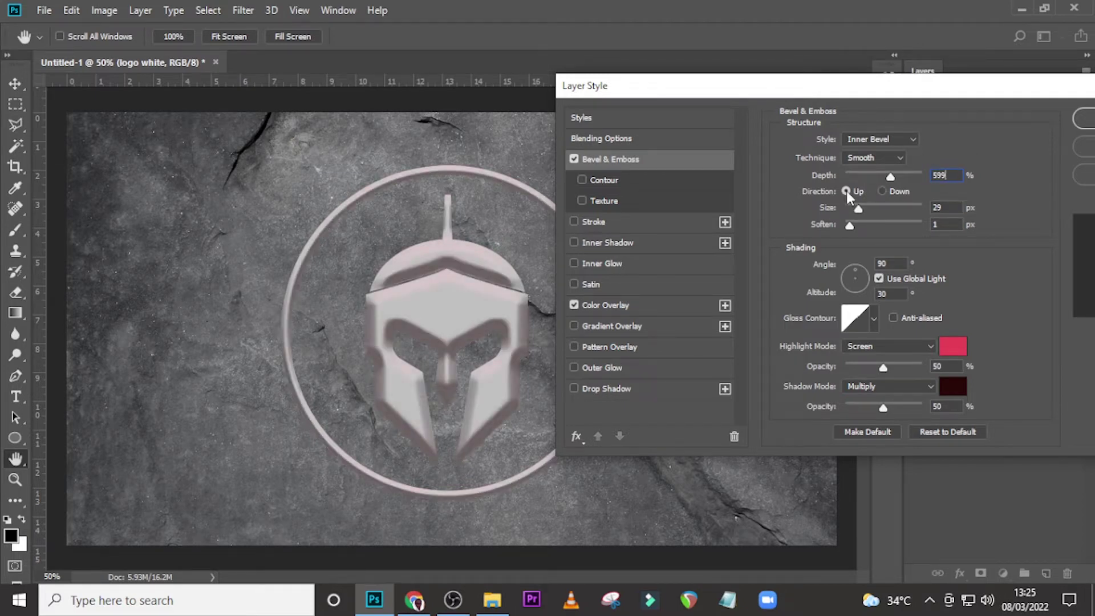
pyautogui.press('Tab')
pyautogui.write('46')
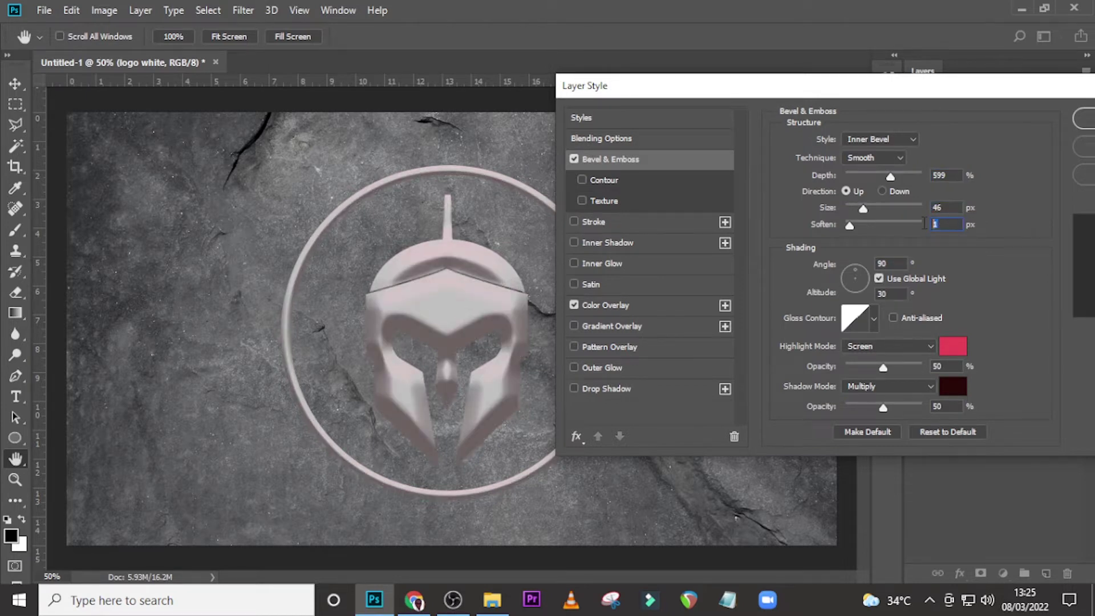
pyautogui.write('6')
pyautogui.write('120')
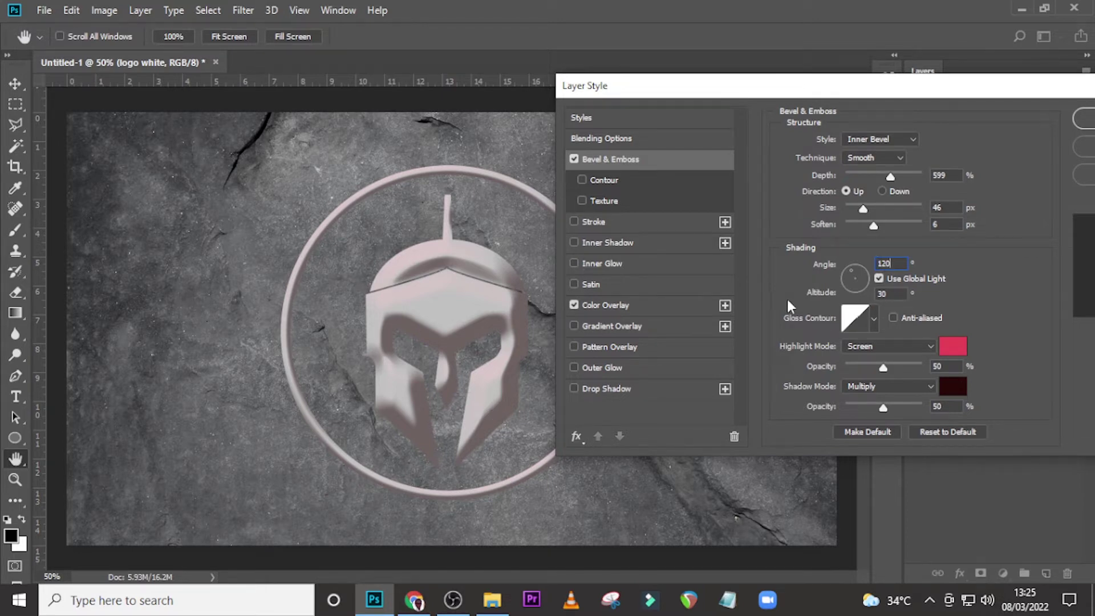
# Make the bevel highlight white in Screen mode at 76% opacity.
pyautogui.click(874, 319)
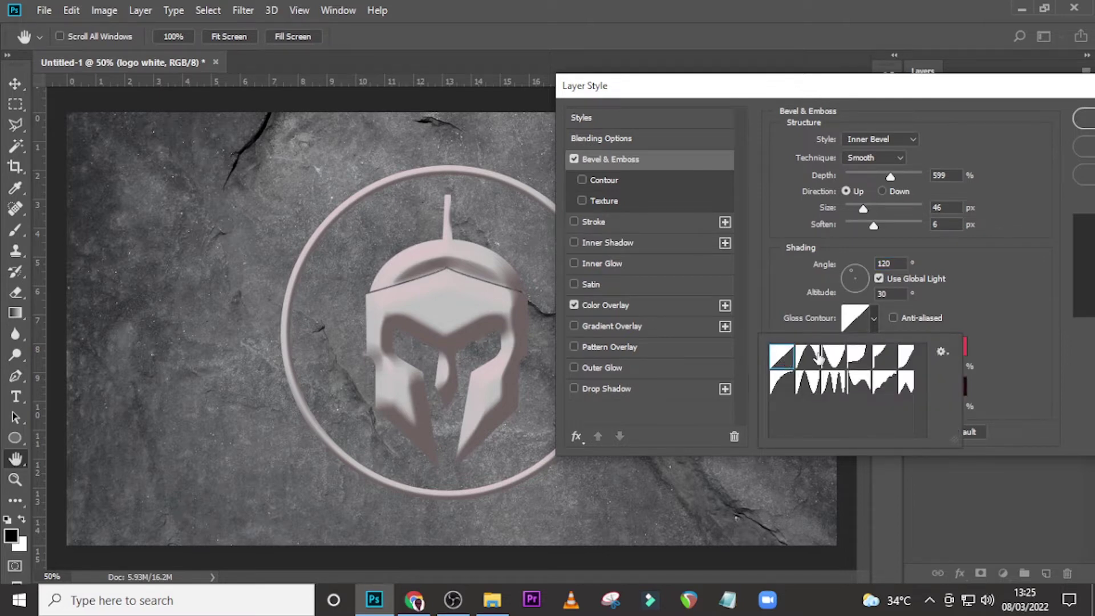
pyautogui.click(985, 305)
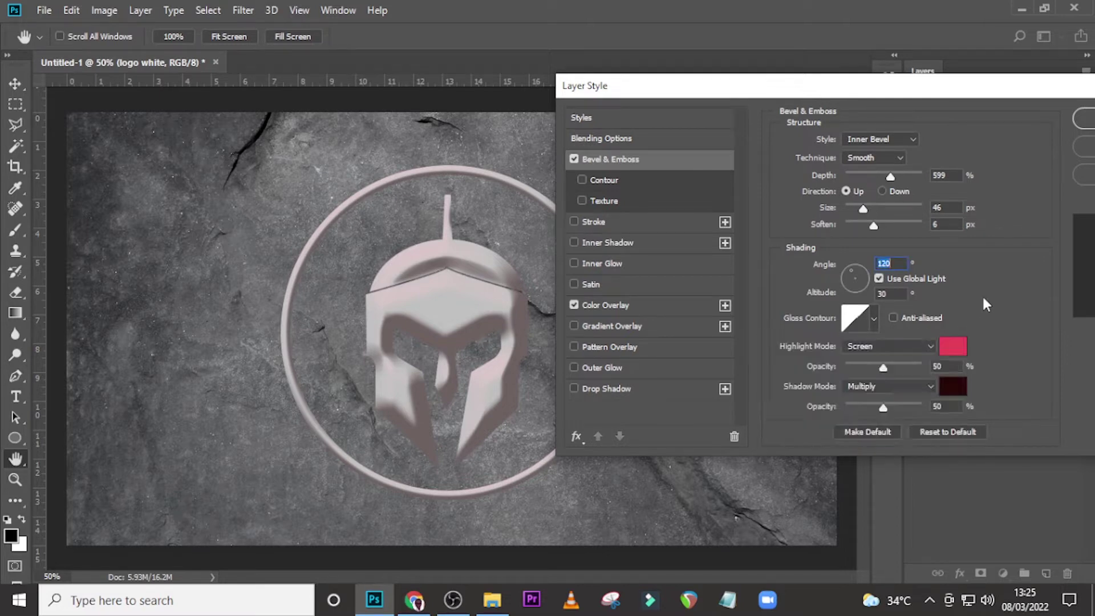
pyautogui.click(888, 345)
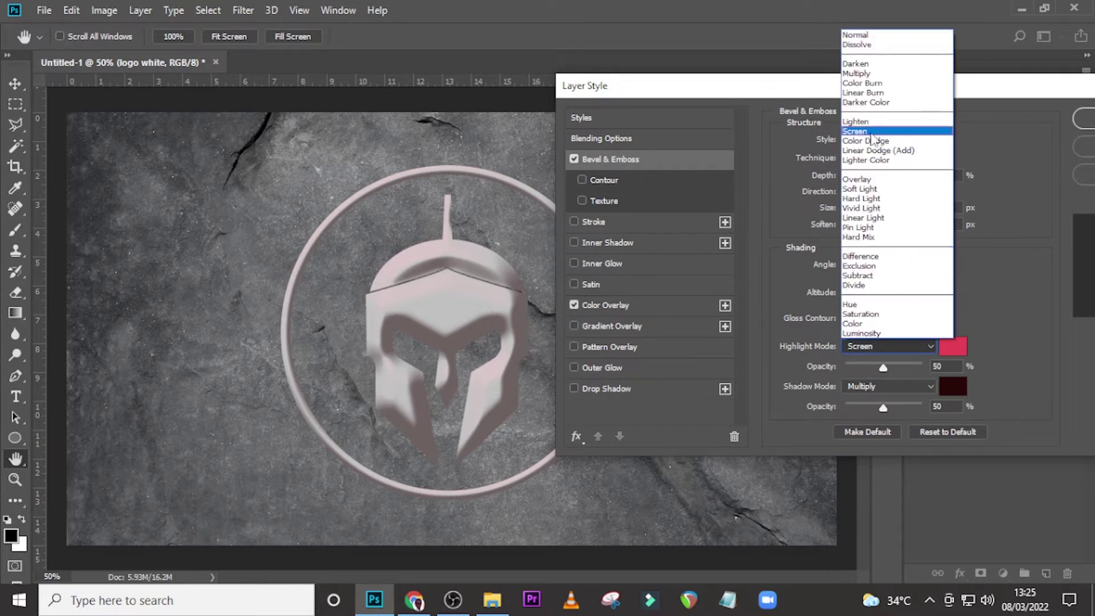
pyautogui.click(871, 135)
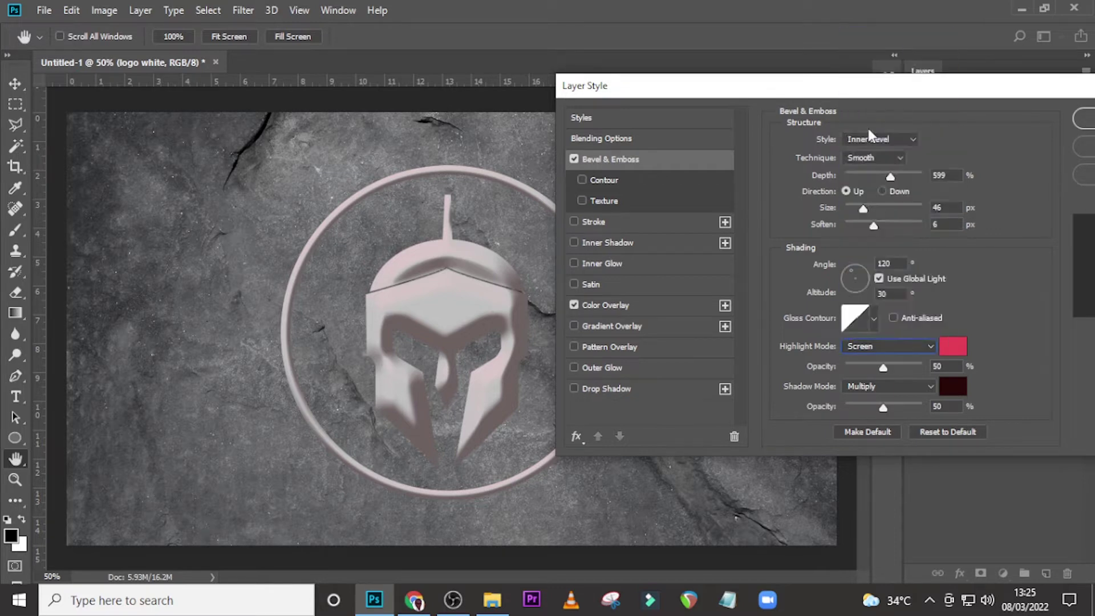
pyautogui.click(948, 341)
pyautogui.moveTo(377, 160); pyautogui.dragTo(345, 140)
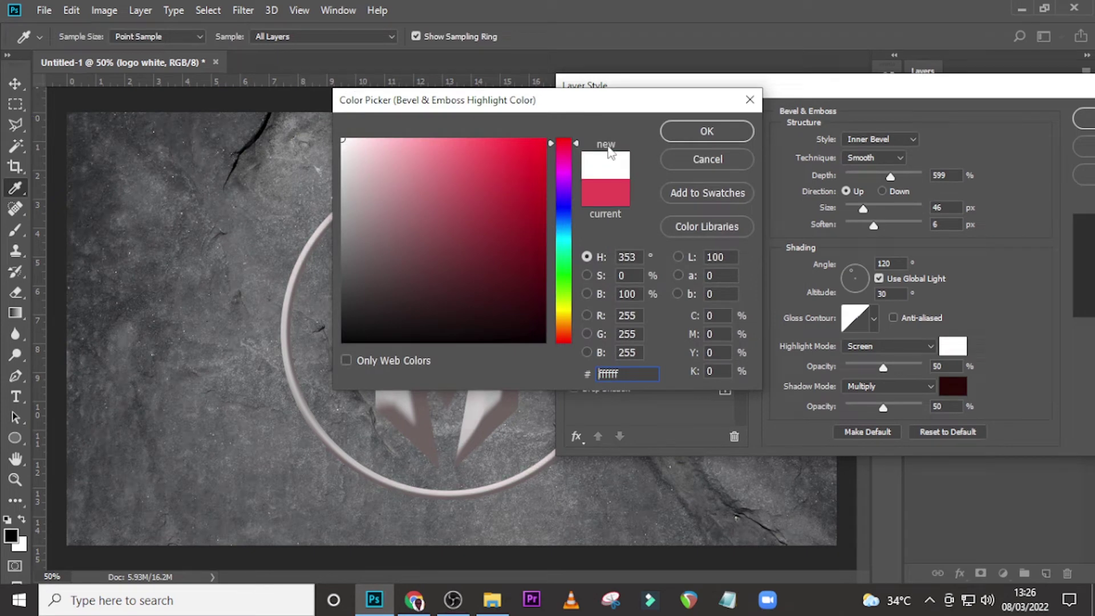
pyautogui.click(707, 131)
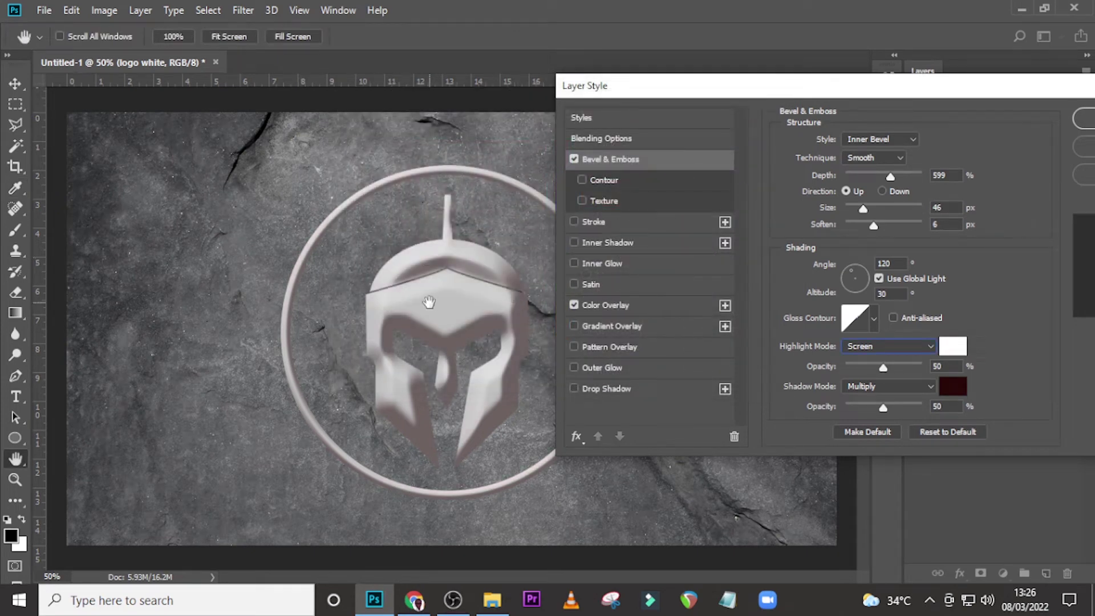
pyautogui.click(942, 366)
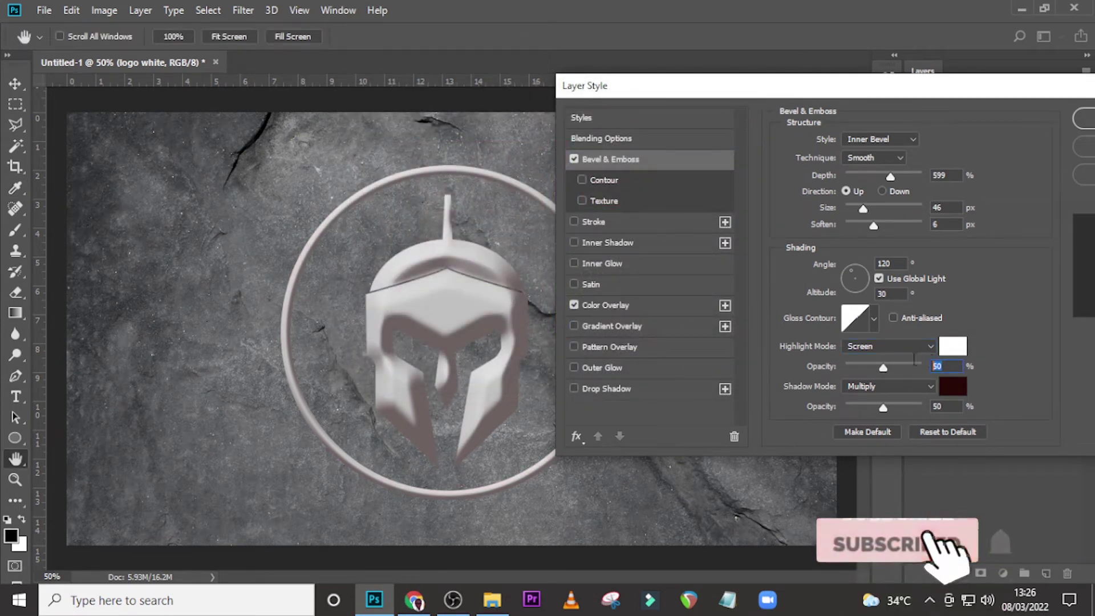
pyautogui.write('76')
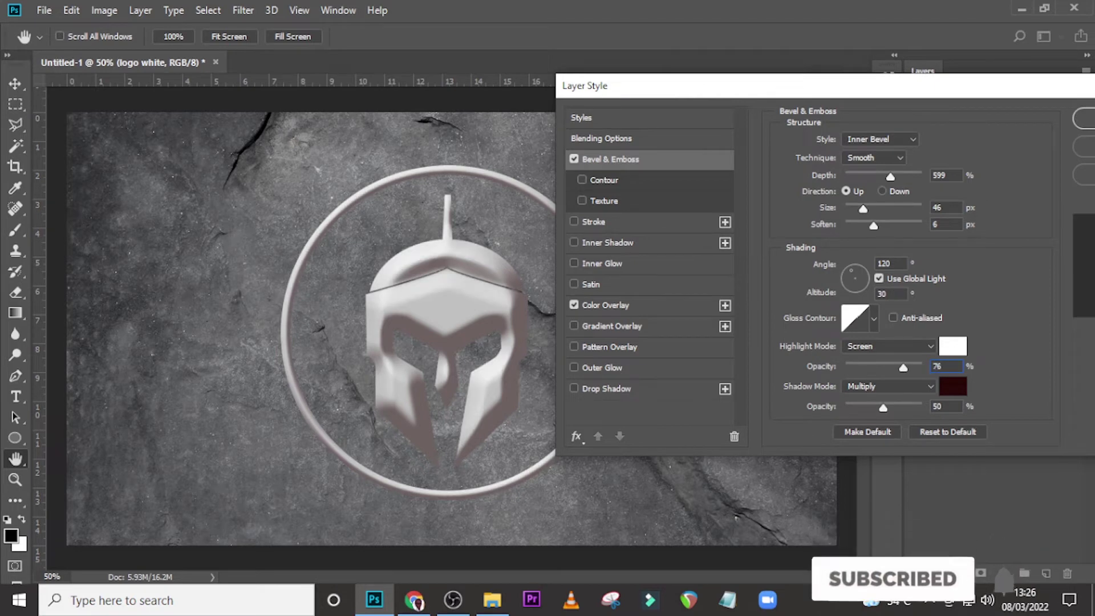
# Make the bevel shadow black at 76% opacity and apply the layer style.
pyautogui.click(953, 387)
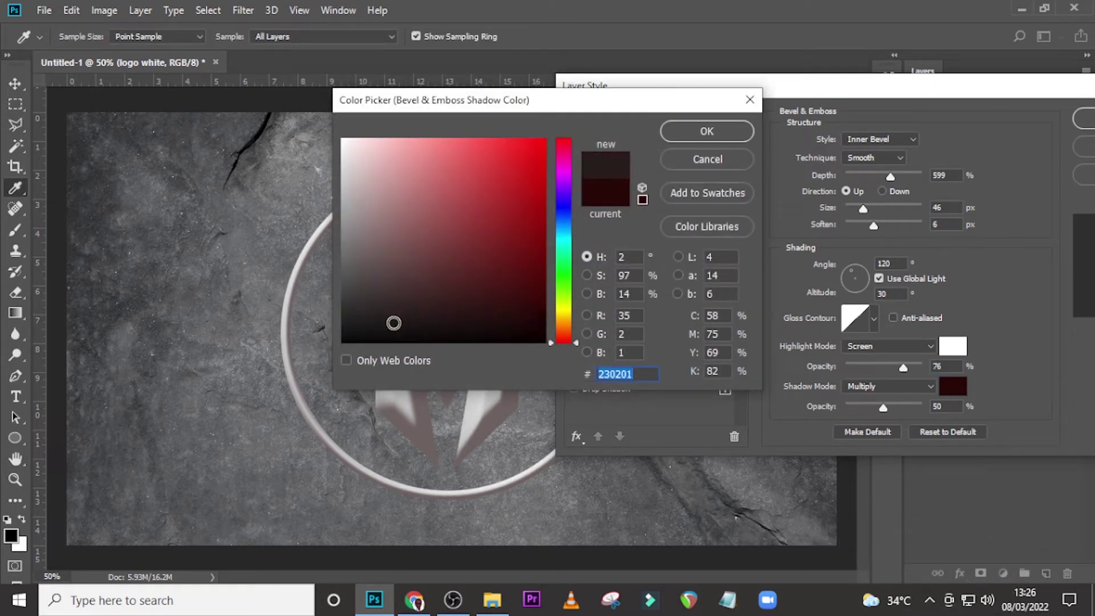
pyautogui.moveTo(391, 320); pyautogui.dragTo(353, 354)
pyautogui.click(683, 135)
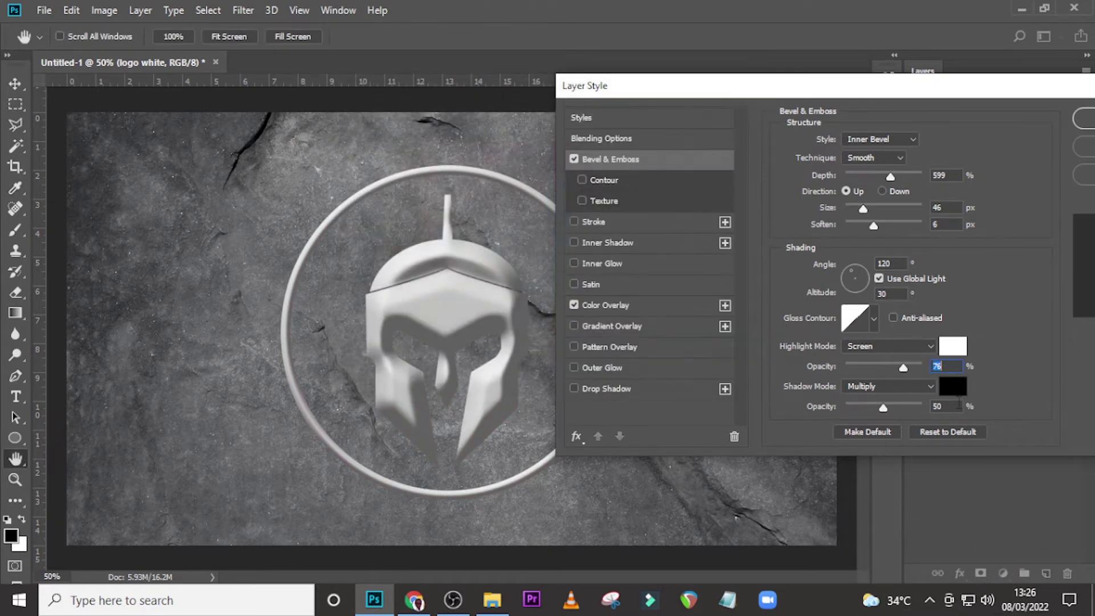
pyautogui.press('BackSpace')
pyautogui.press('BackSpace')
pyautogui.write('76')
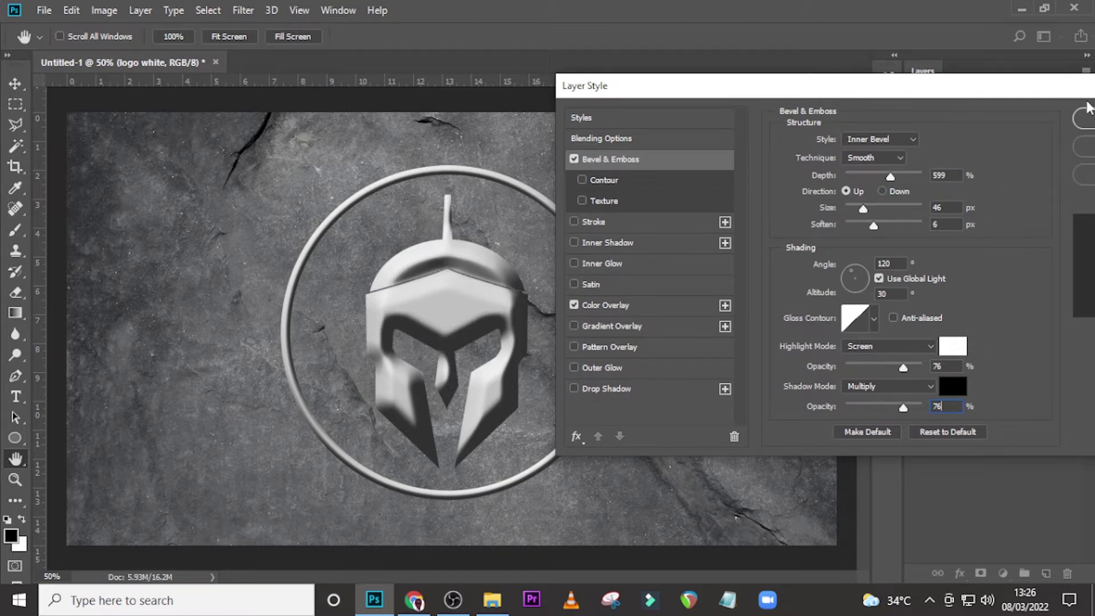
pyautogui.click(1083, 118)
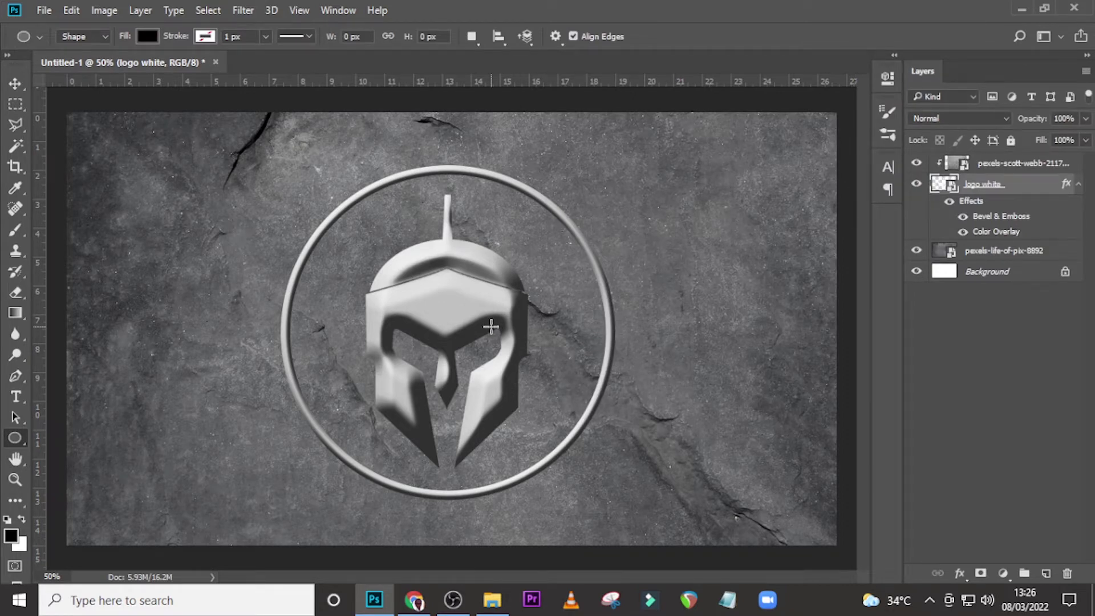
# Convert the styled logo white layer, with its bevel and overlay, to a smart object.
pyautogui.click(1079, 184)
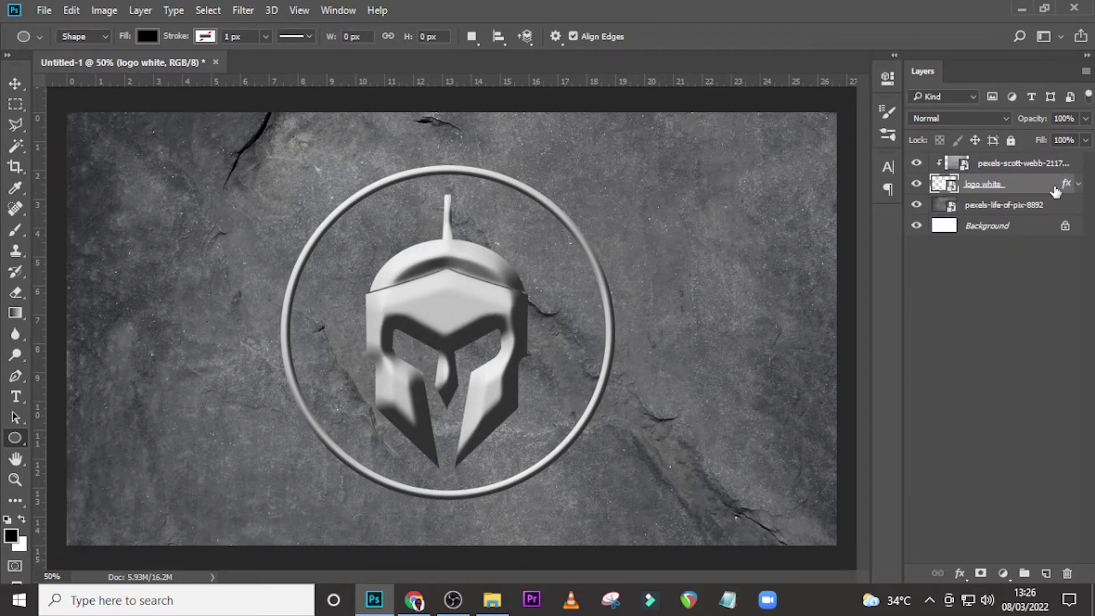
pyautogui.rightClick(1056, 187)
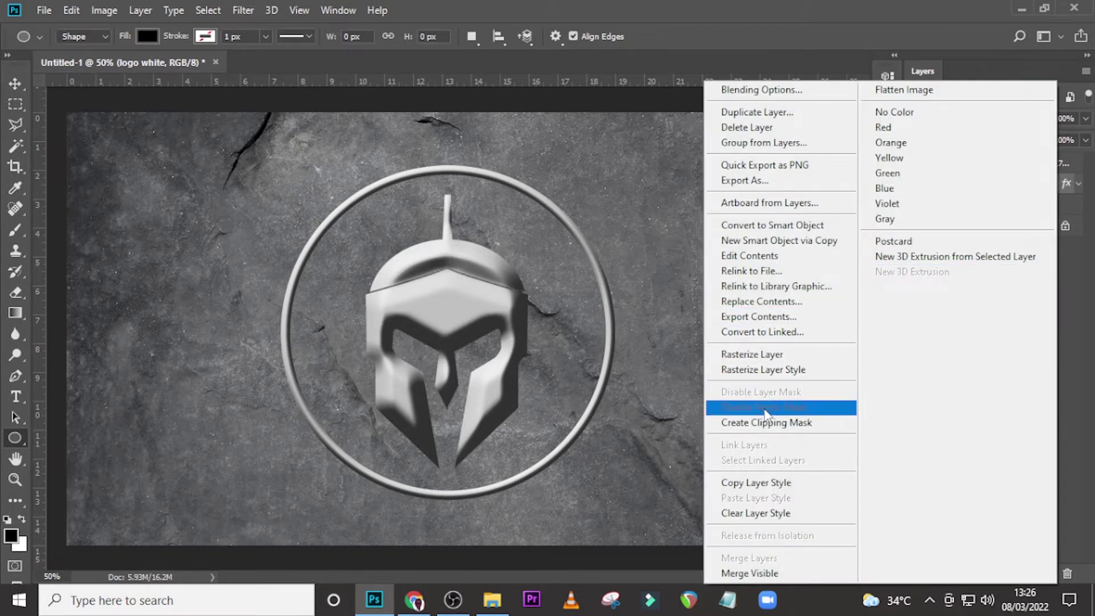
pyautogui.click(767, 226)
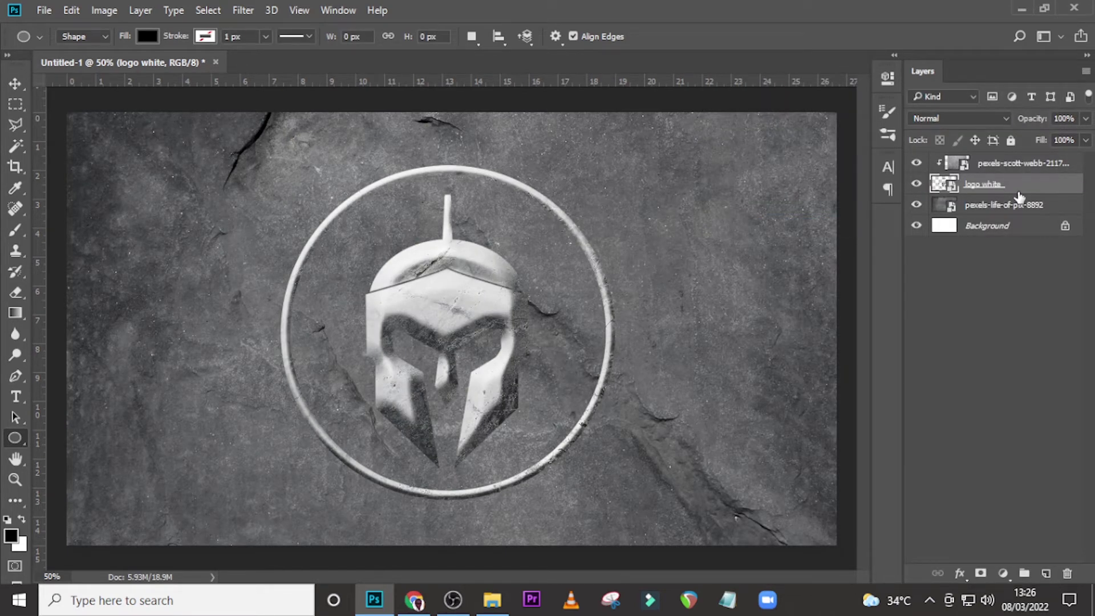
# Add a Bevel & Emboss to the logo smart object using the Outer Bevel style.
pyautogui.doubleClick(1064, 190)
pyautogui.moveTo(600, 86); pyautogui.dragTo(924, 53)
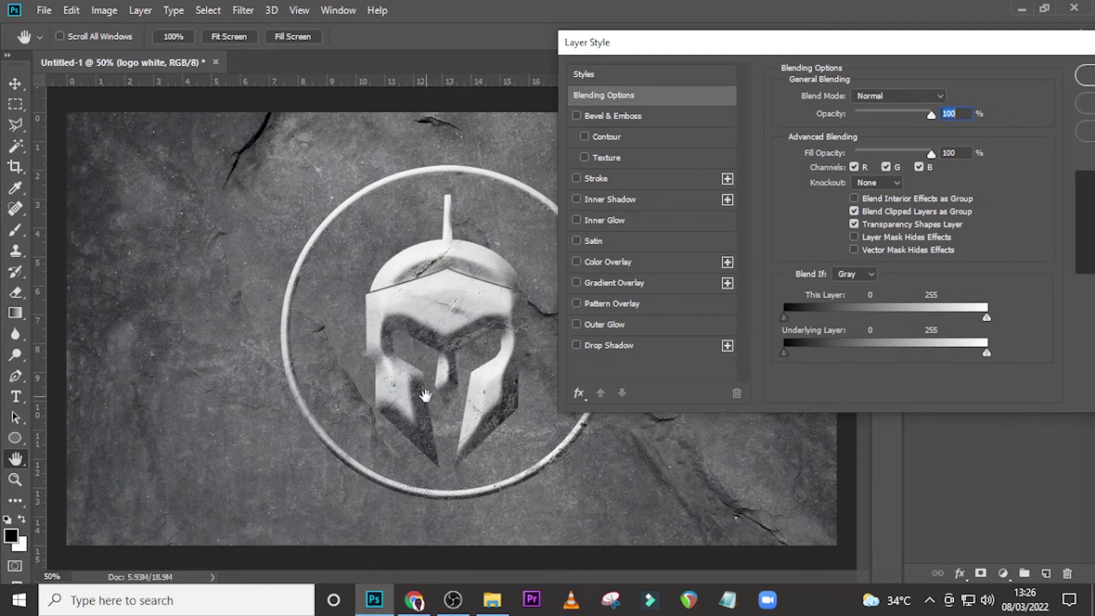
pyautogui.click(594, 116)
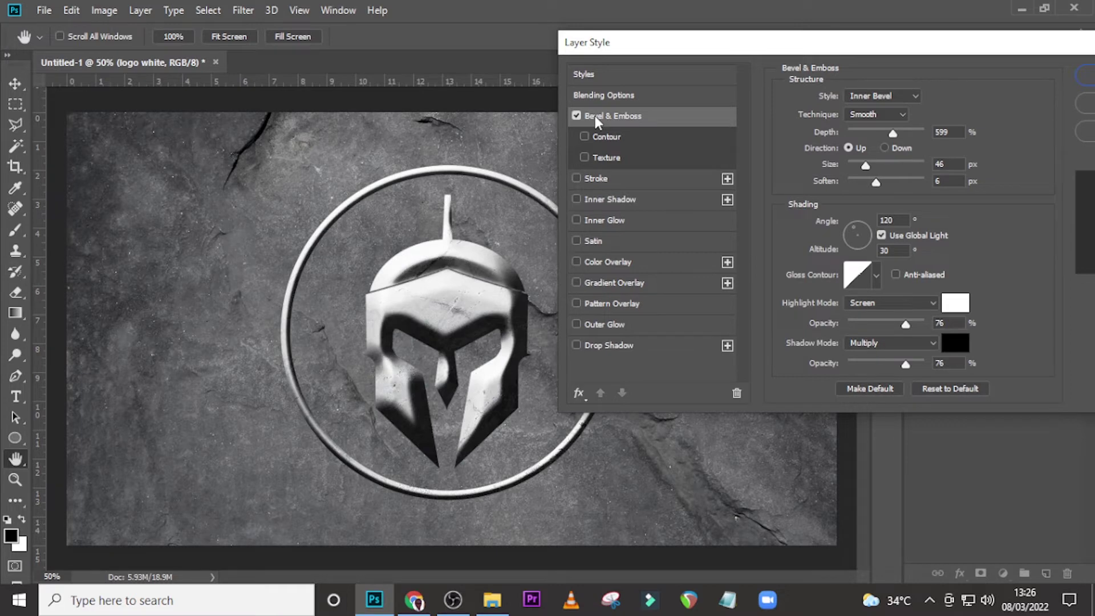
pyautogui.click(885, 96)
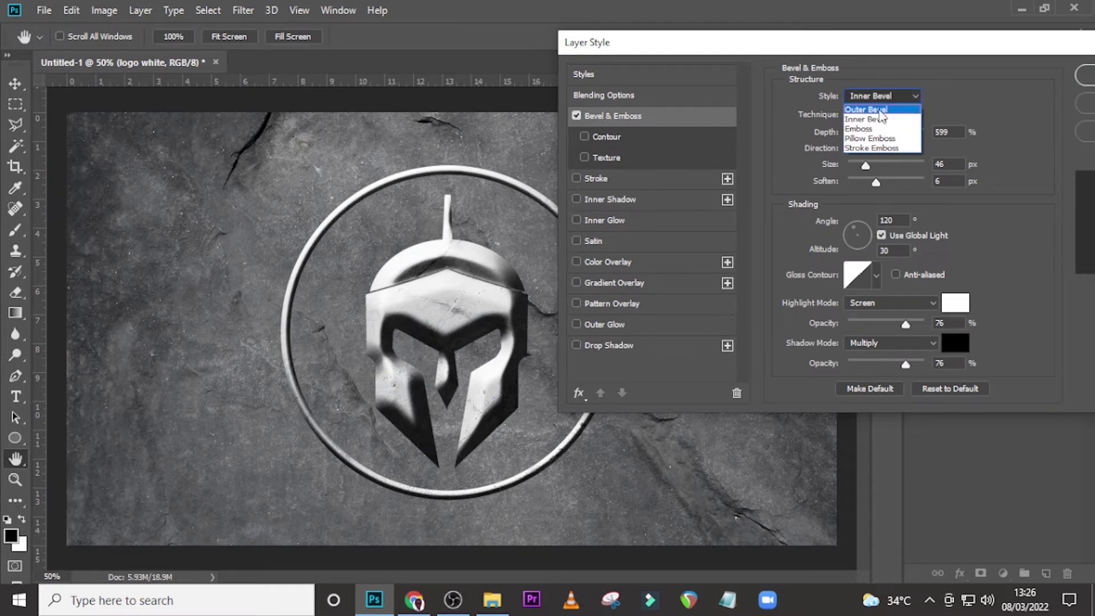
pyautogui.click(882, 110)
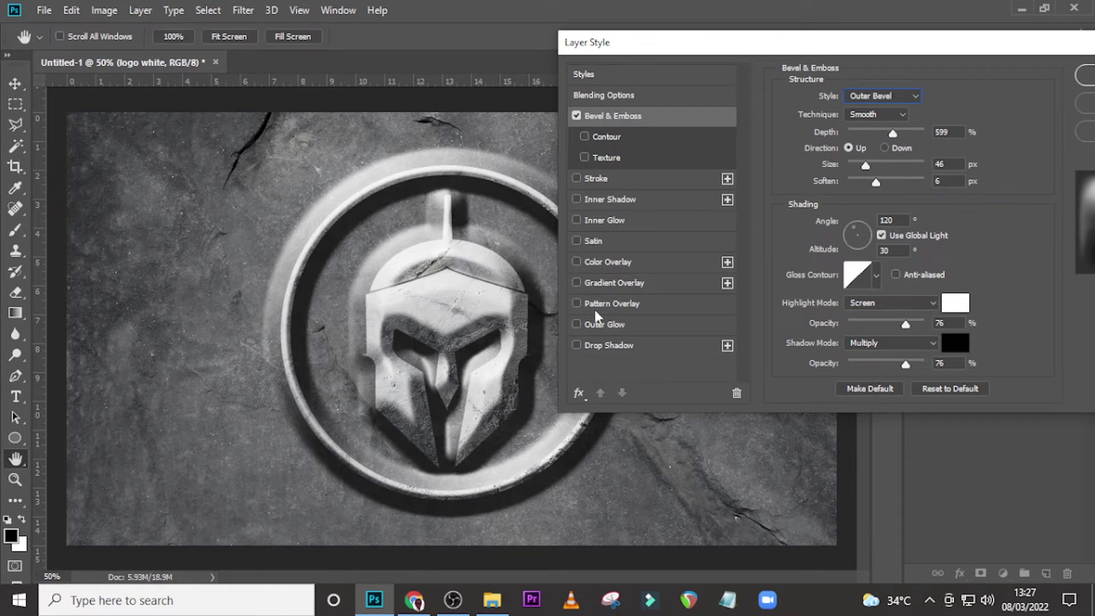
# Set the outer bevel to depth 100%, size 10 px, soften 0, with a different gloss contour.
pyautogui.doubleClick(955, 132)
pyautogui.write('100')
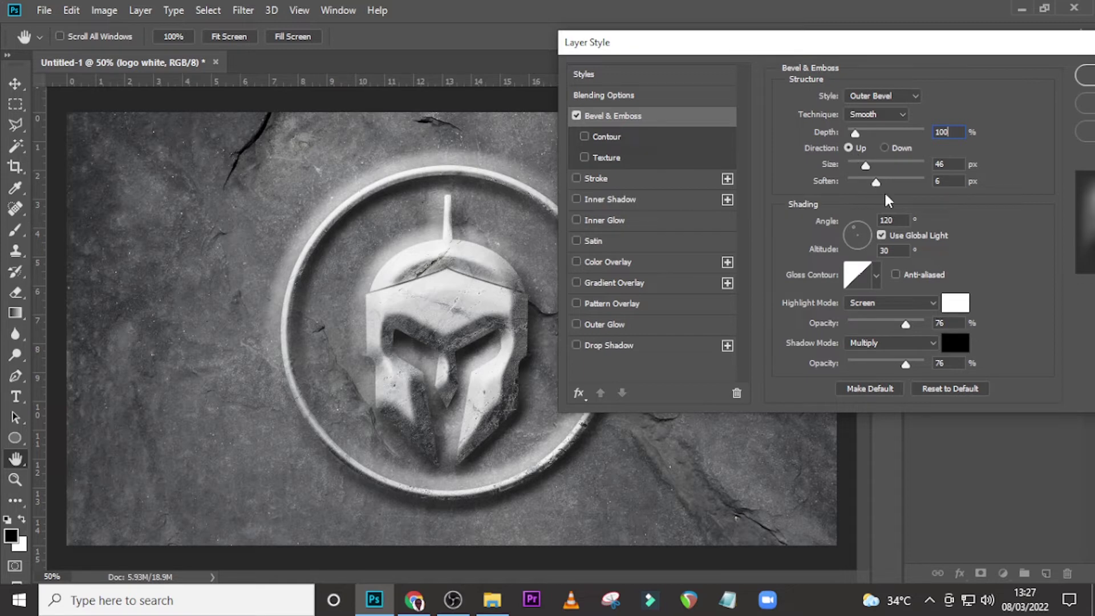
pyautogui.doubleClick(948, 164)
pyautogui.write('10')
pyautogui.press('Tab')
pyautogui.write('0')
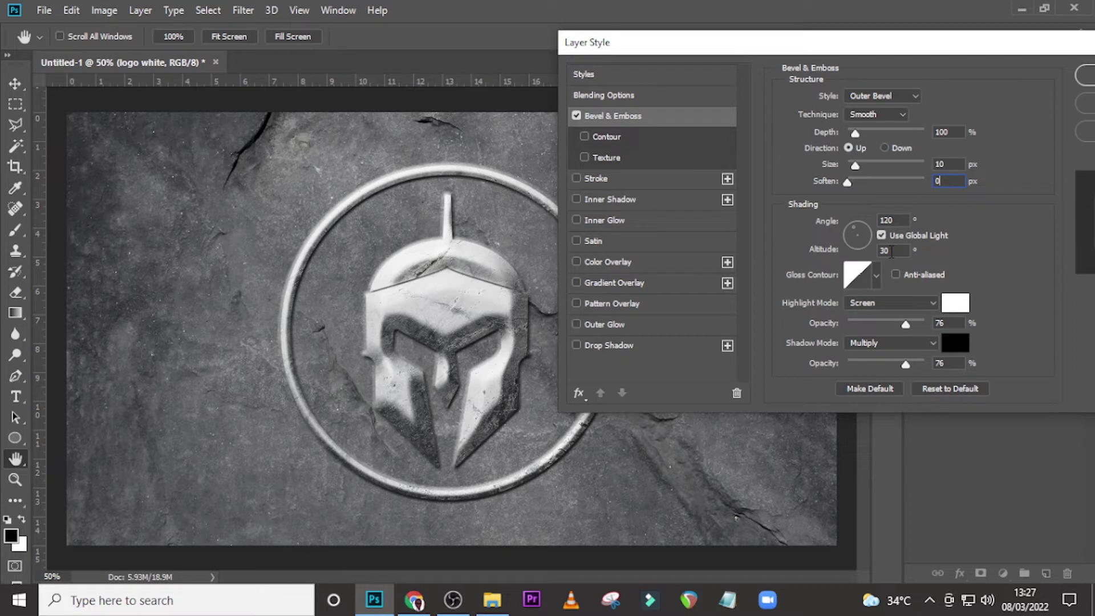
pyautogui.click(875, 274)
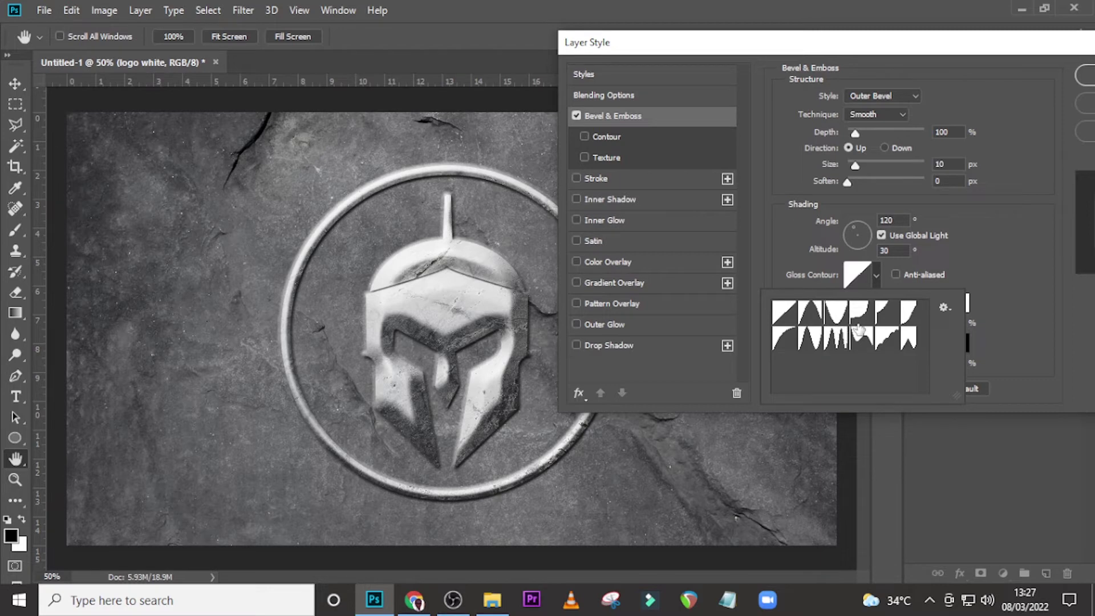
pyautogui.click(911, 312)
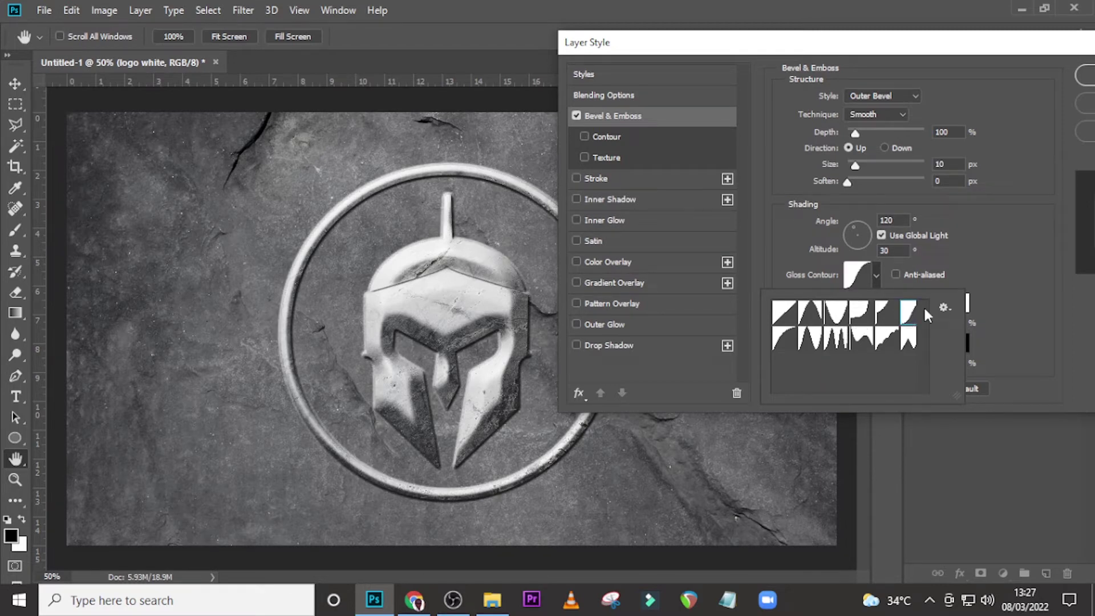
pyautogui.click(1004, 253)
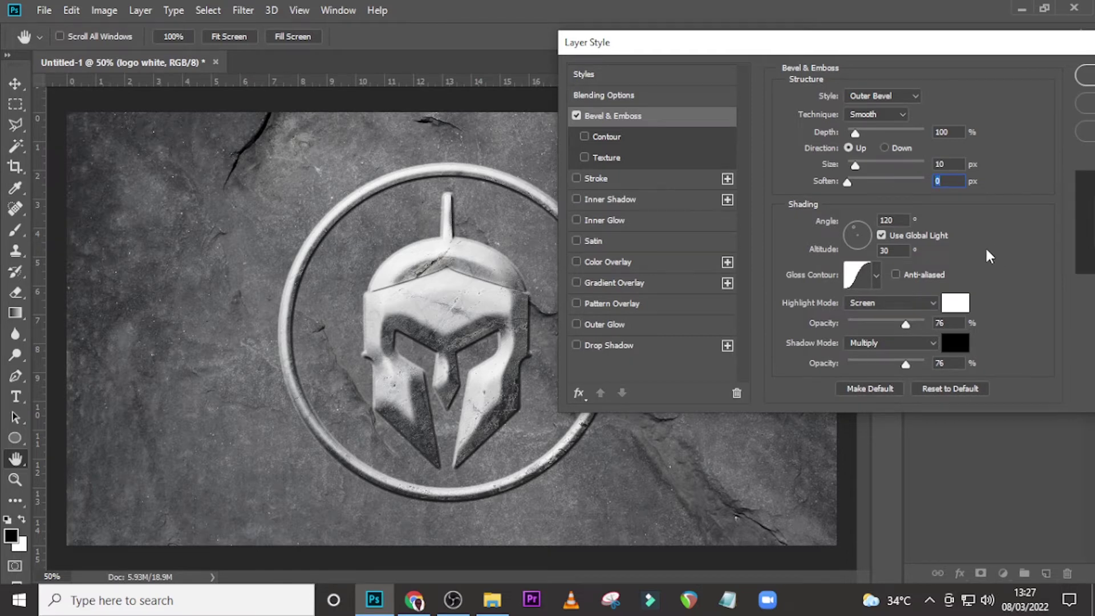
# Set the bevel highlight to light grey cdcdcd at 99% opacity.
pyautogui.click(949, 307)
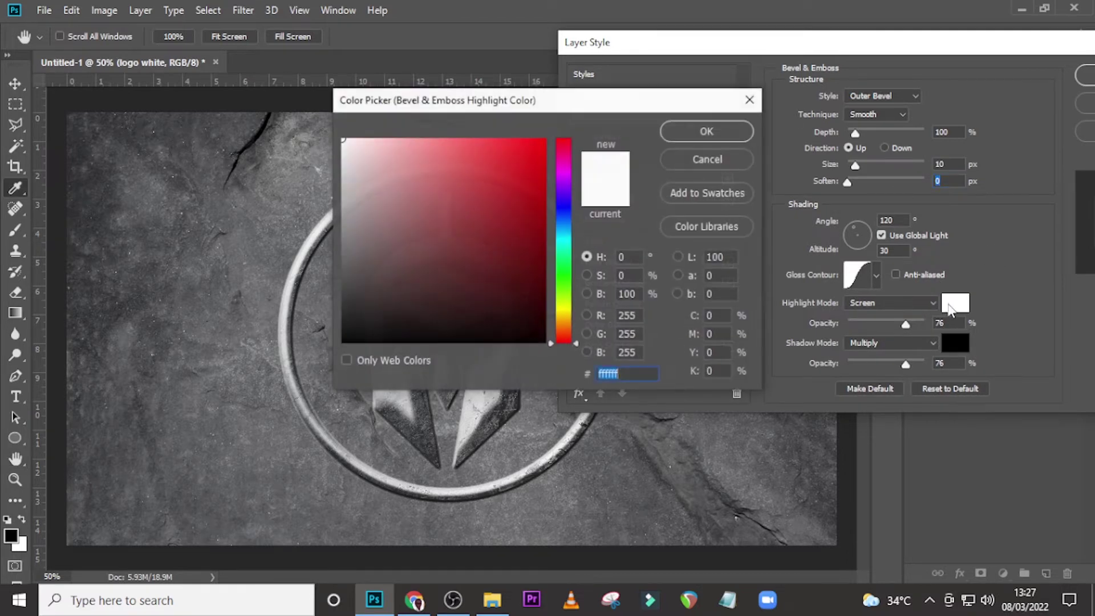
pyautogui.write('cd')
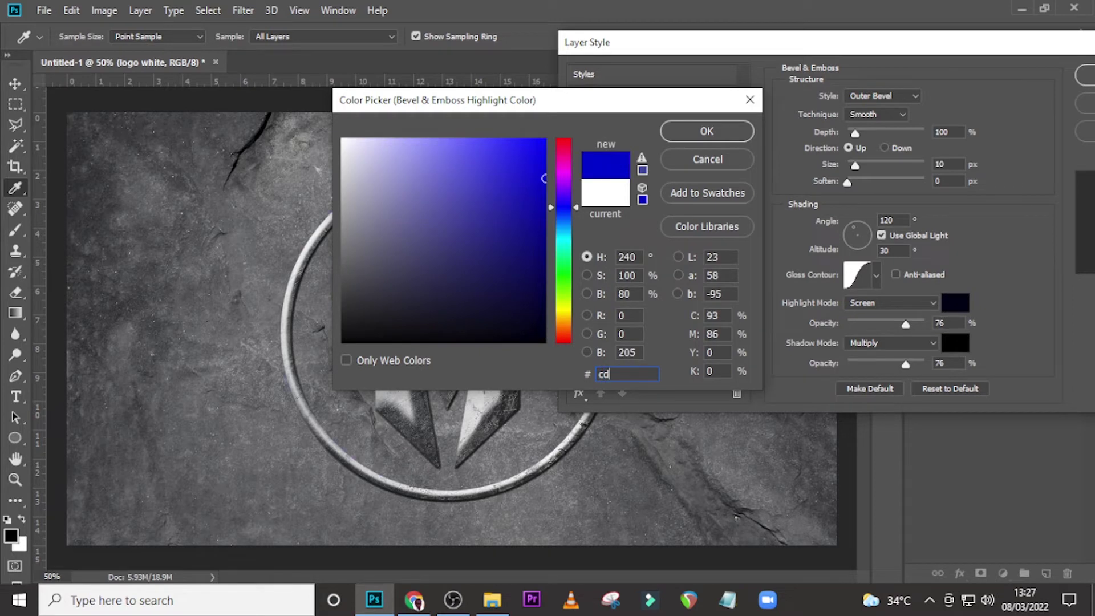
pyautogui.write('cdcd')
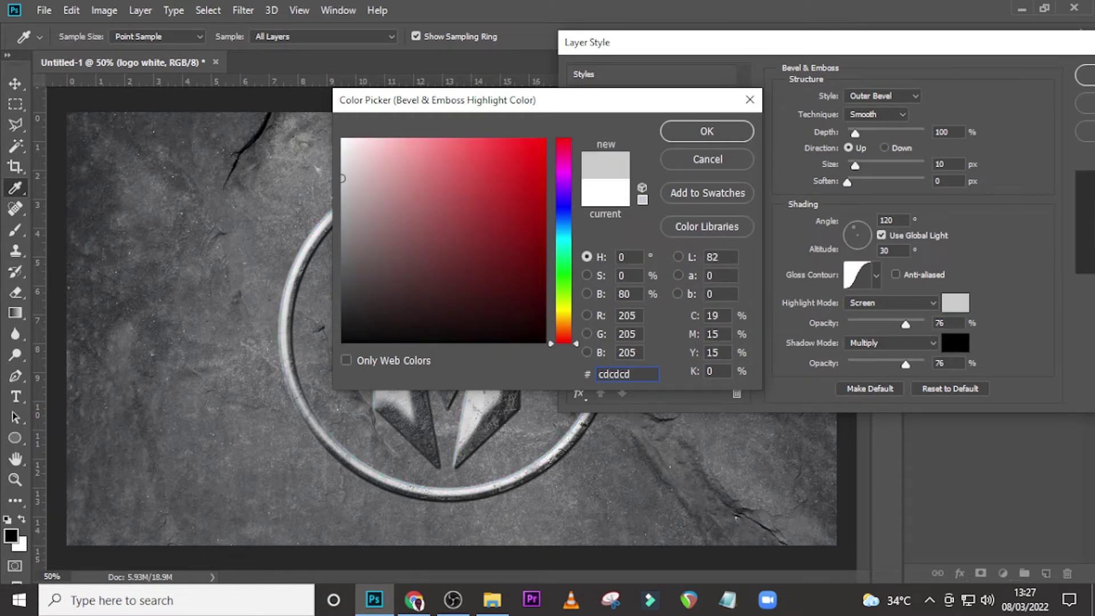
pyautogui.click(722, 135)
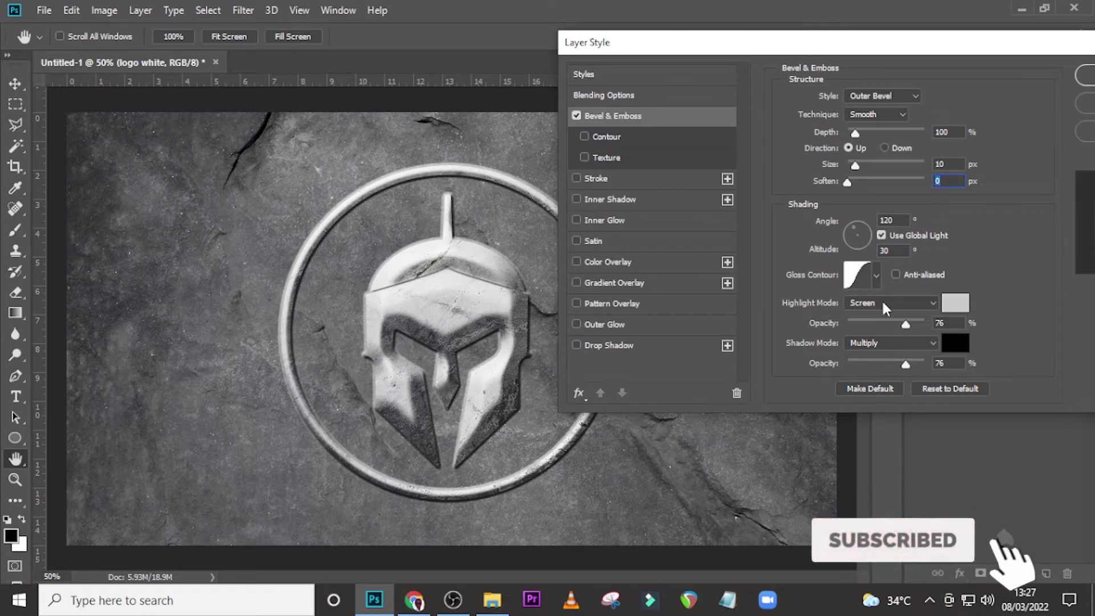
pyautogui.click(906, 323)
pyautogui.write('99')
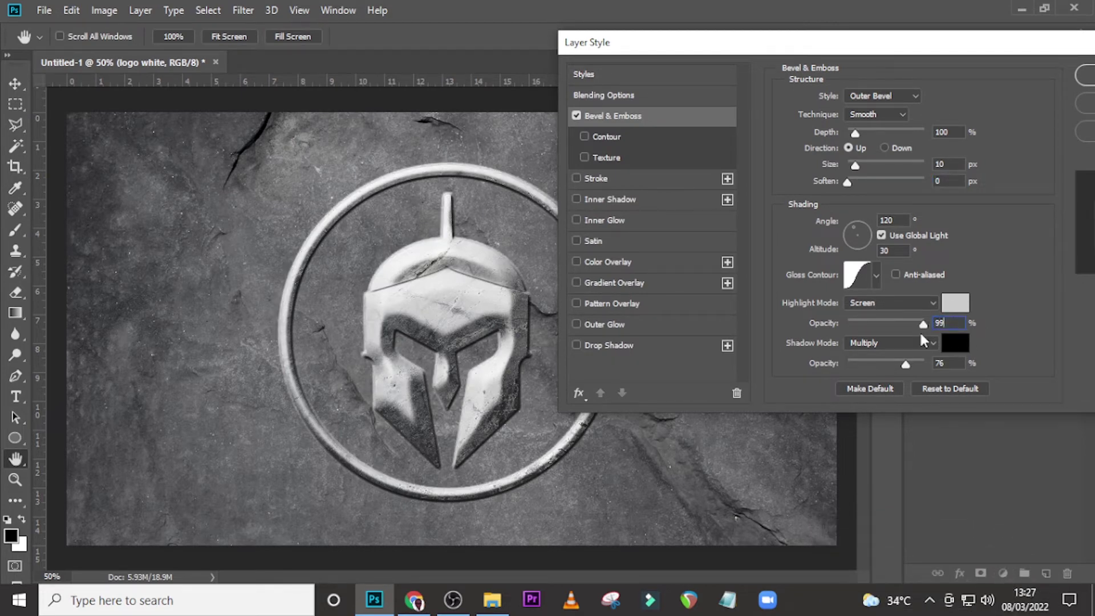
# Set the bevel shadow to dark olive 292618 at 99% opacity and apply the style.
pyautogui.click(951, 345)
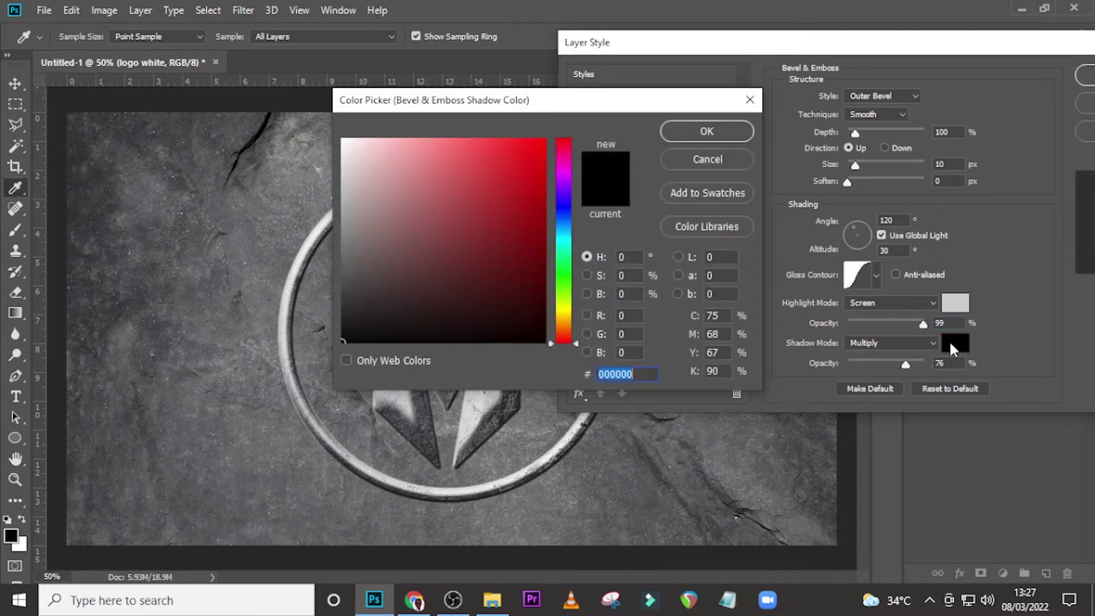
pyautogui.write('292618')
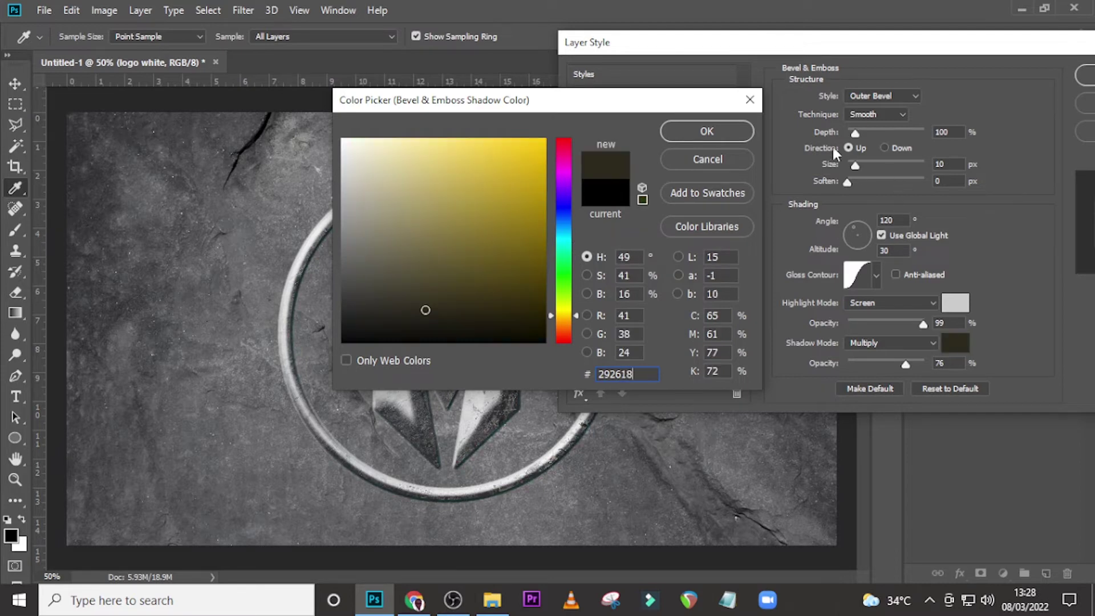
pyautogui.click(697, 134)
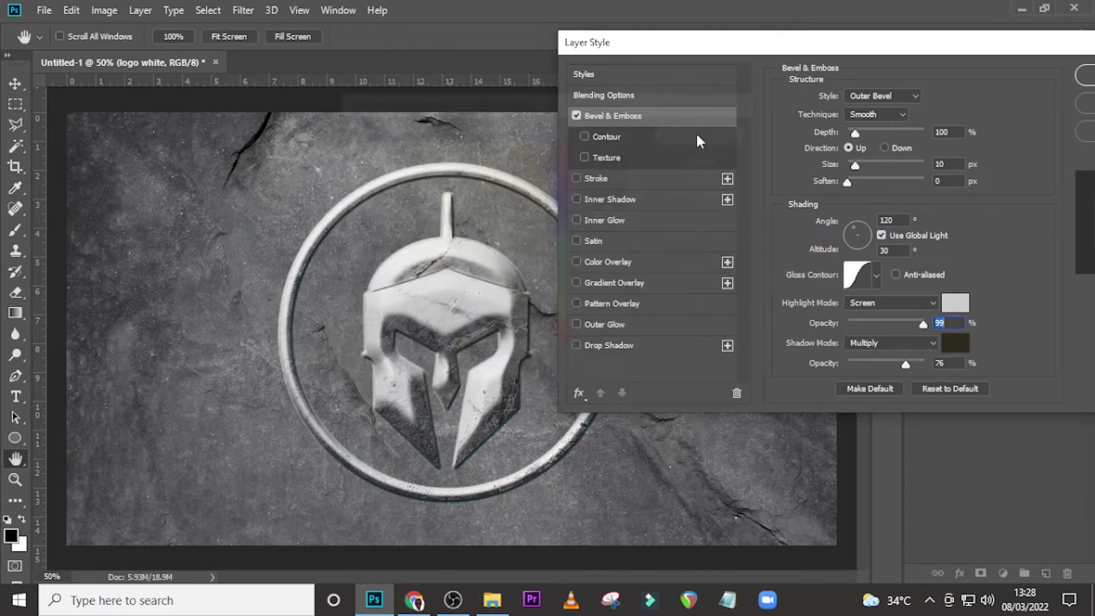
pyautogui.click(909, 362)
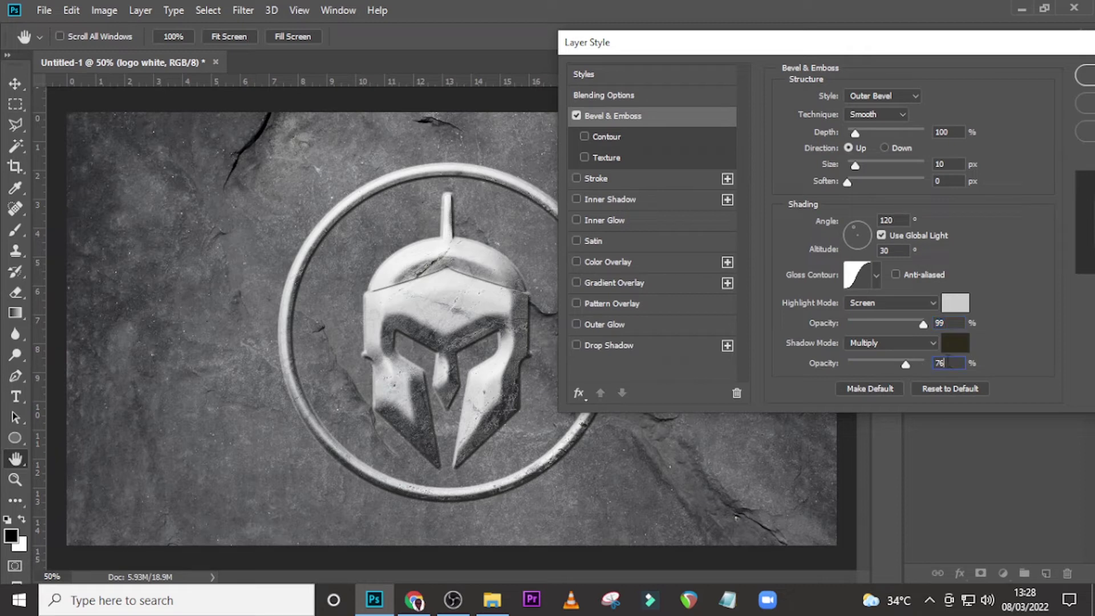
pyautogui.write('99')
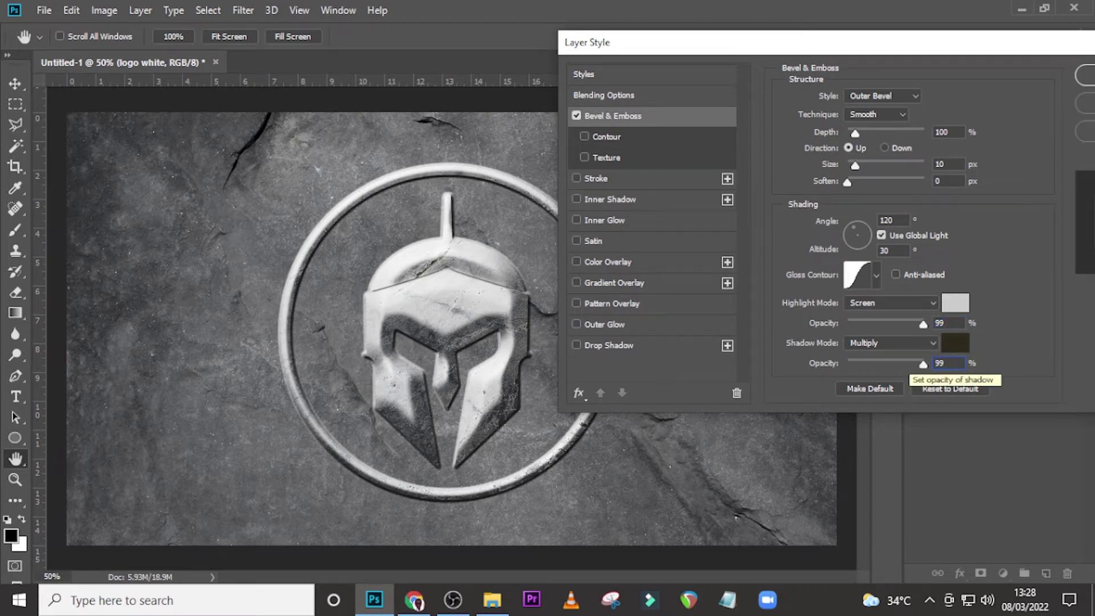
pyautogui.moveTo(909, 56); pyautogui.dragTo(761, 50)
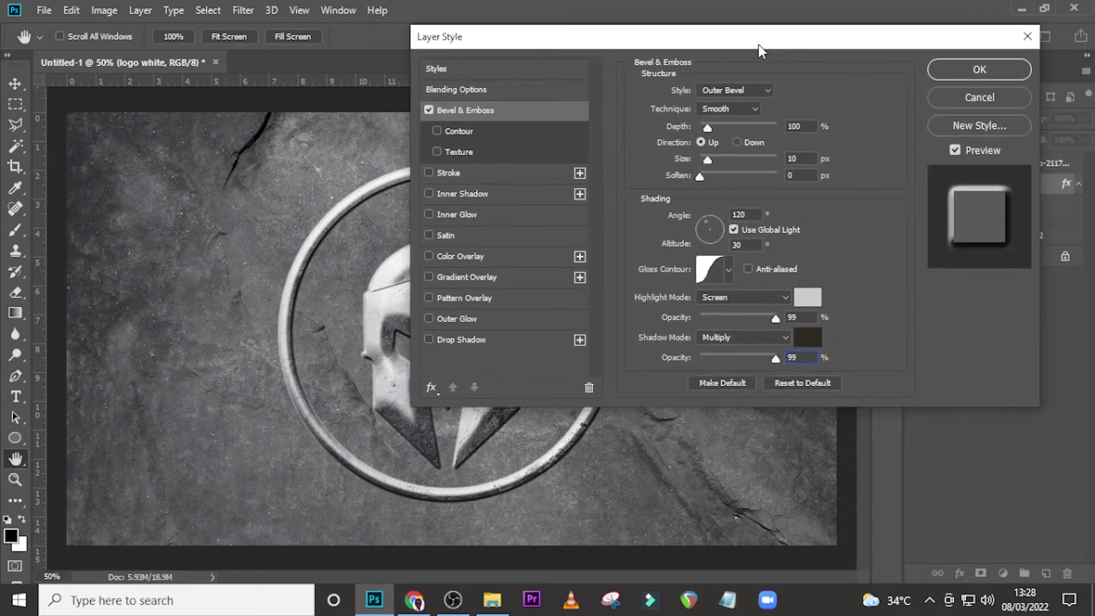
pyautogui.click(979, 70)
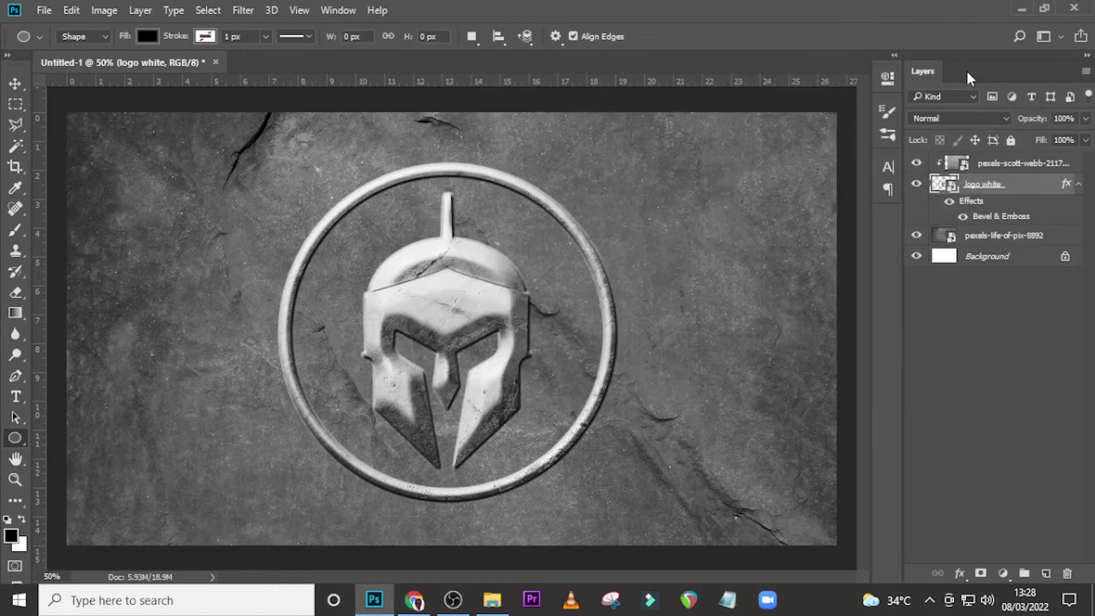
# Clip a Brightness/Contrast layer to the pexels-scott-webb-2117937 texture with contrast 33 and brightness -22.
pyautogui.click(1078, 184)
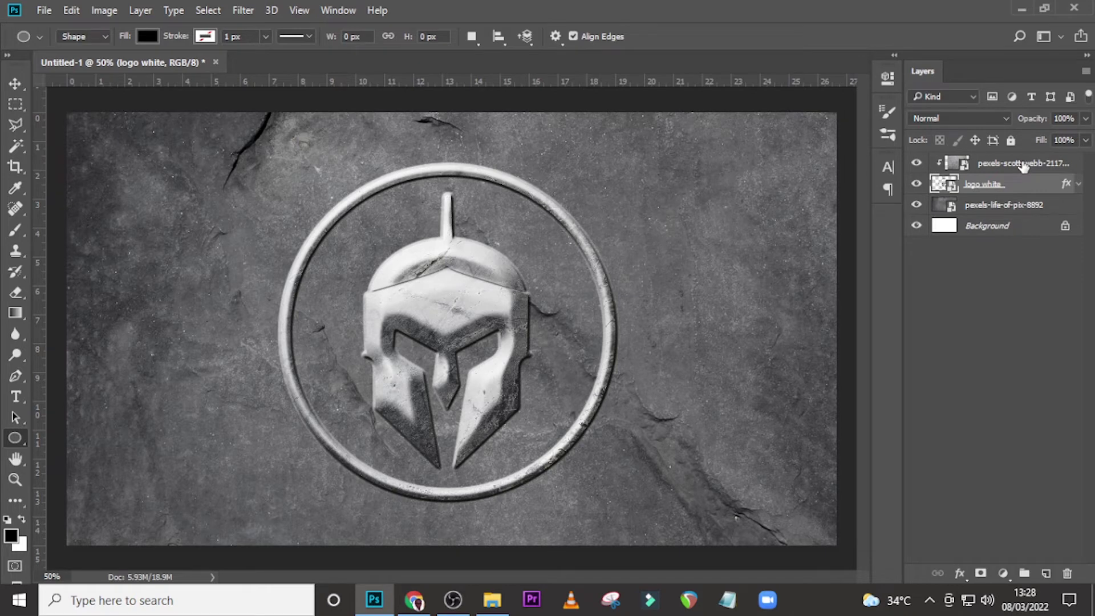
pyautogui.click(1026, 164)
pyautogui.click(1027, 164)
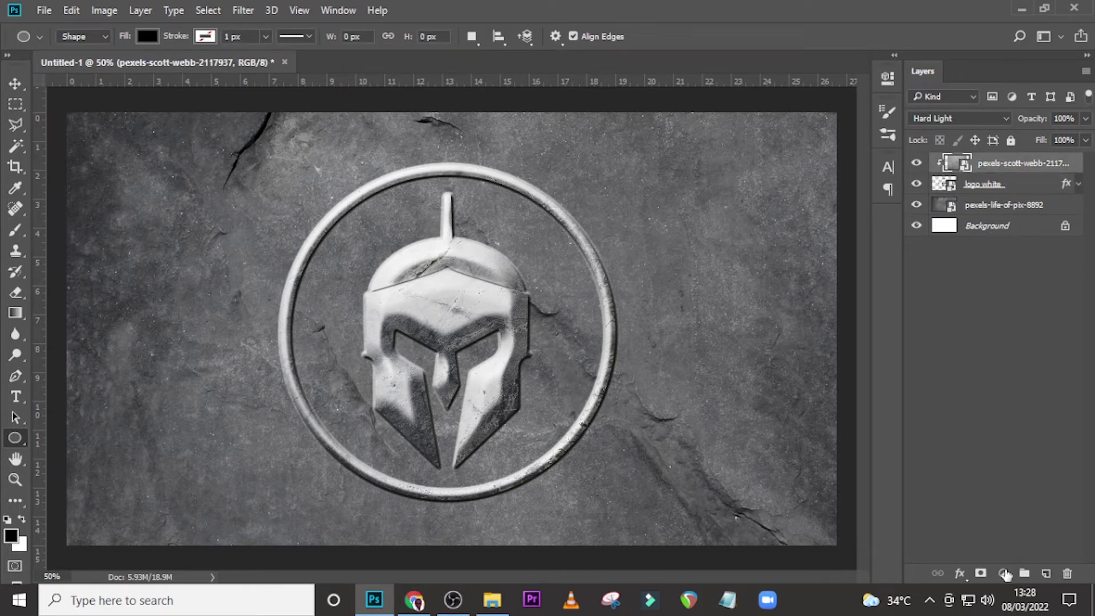
pyautogui.click(1003, 574)
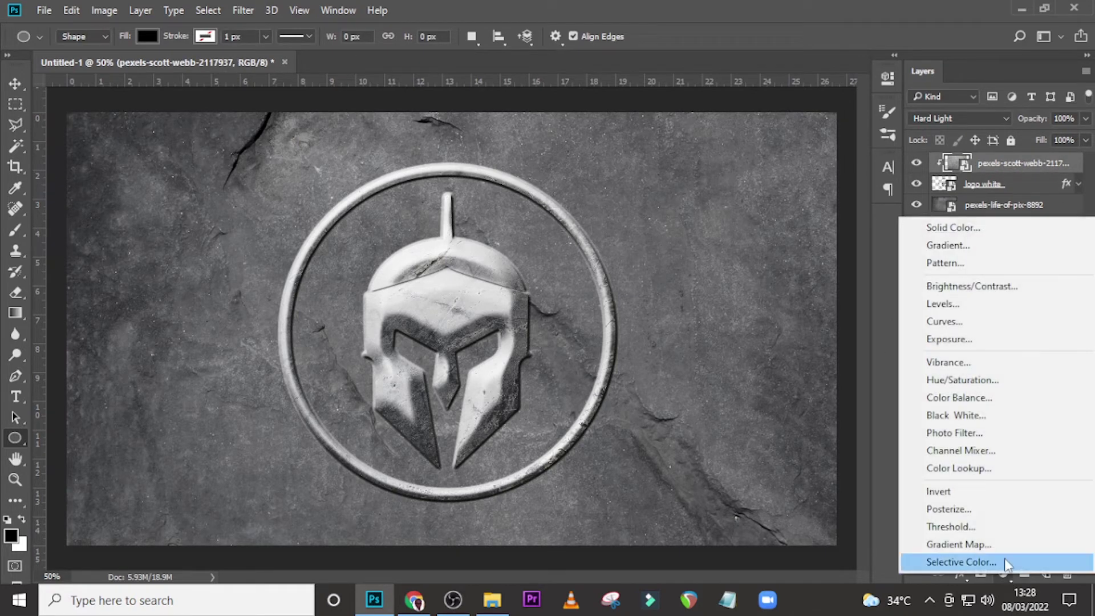
pyautogui.click(947, 290)
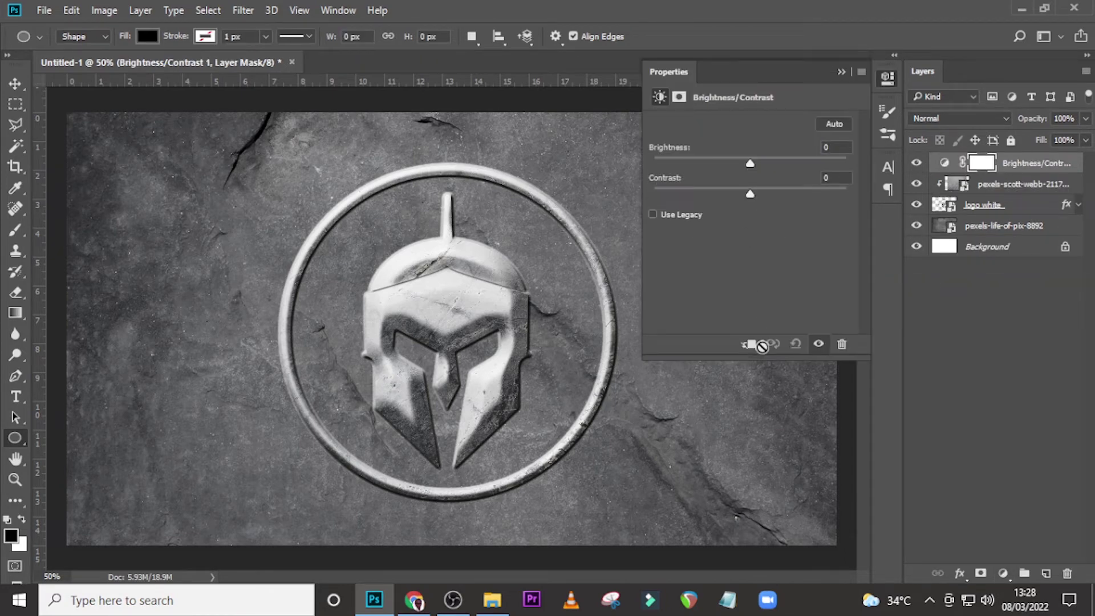
pyautogui.click(751, 345)
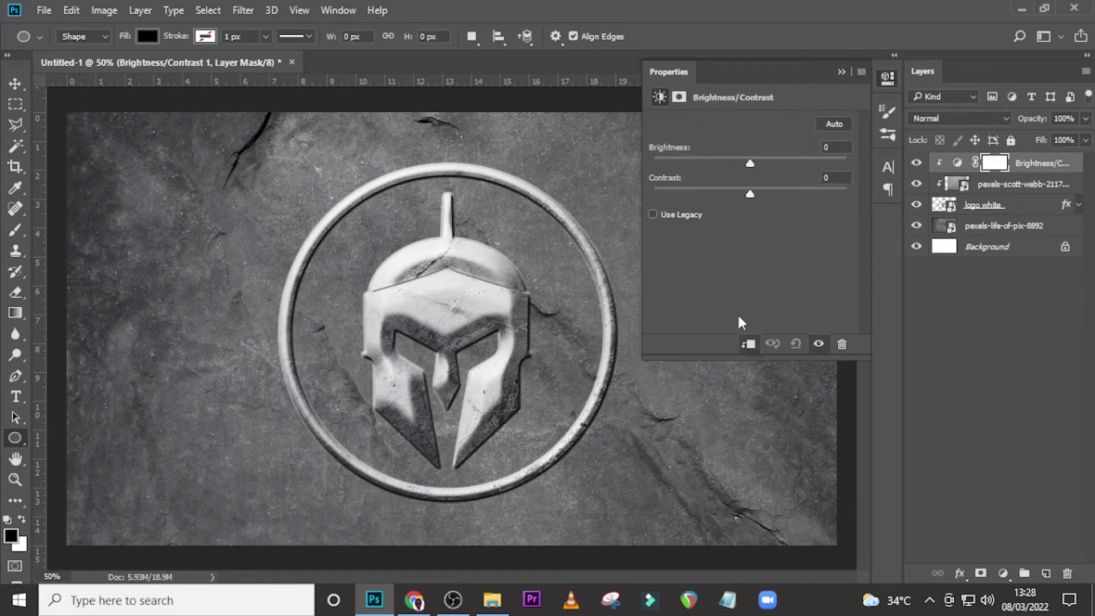
pyautogui.moveTo(745, 193); pyautogui.dragTo(787, 194)
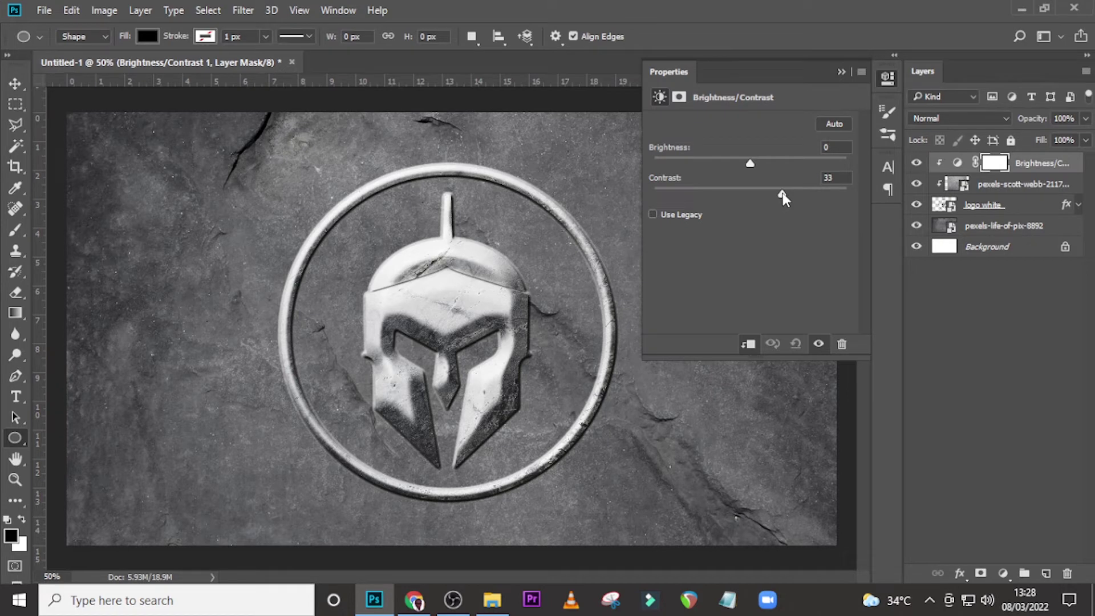
pyautogui.moveTo(750, 166)
pyautogui.mouseDown()
pyautogui.moveTo(701, 163)
pyautogui.moveTo(736, 164)
pyautogui.mouseUp()
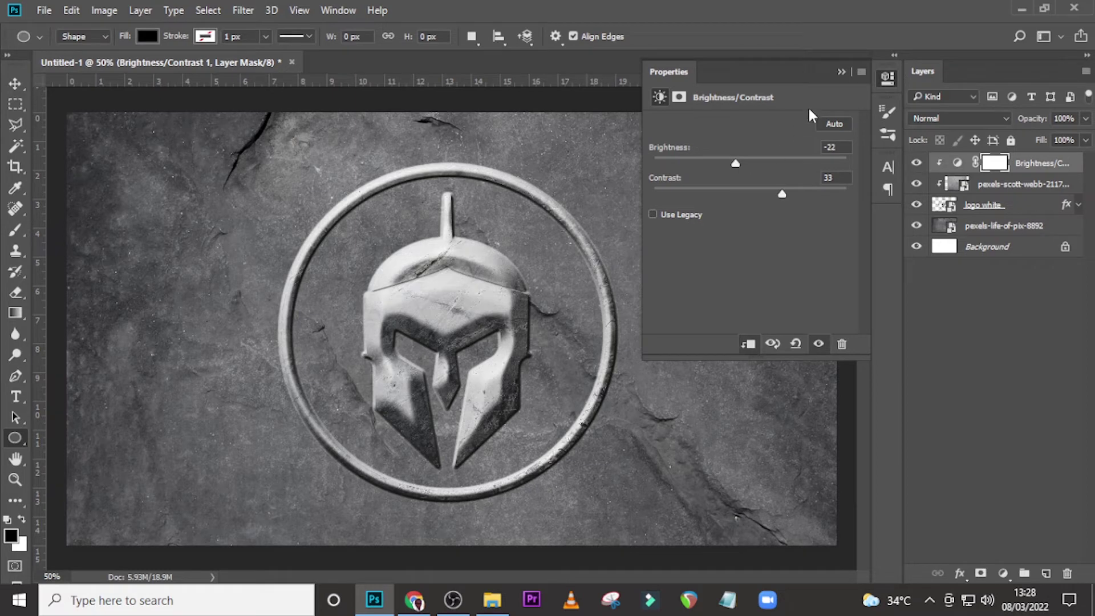
pyautogui.click(841, 72)
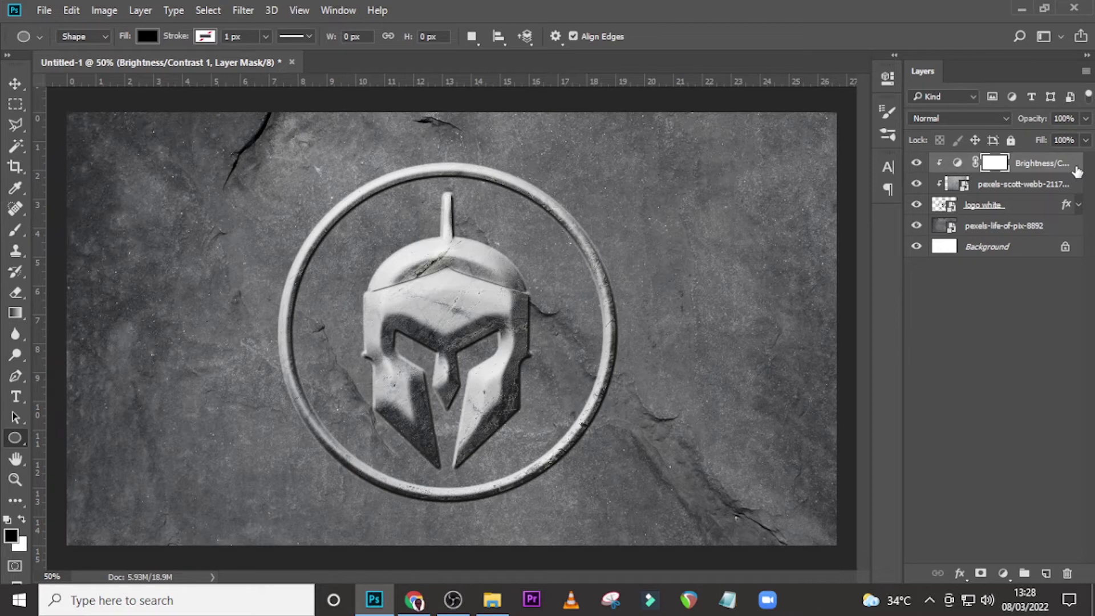
# Group the Brightness/Contrast, texture and logo layers with Ctrl+G and name the group LOGO.
pyautogui.hotkey('ctrl', '2')
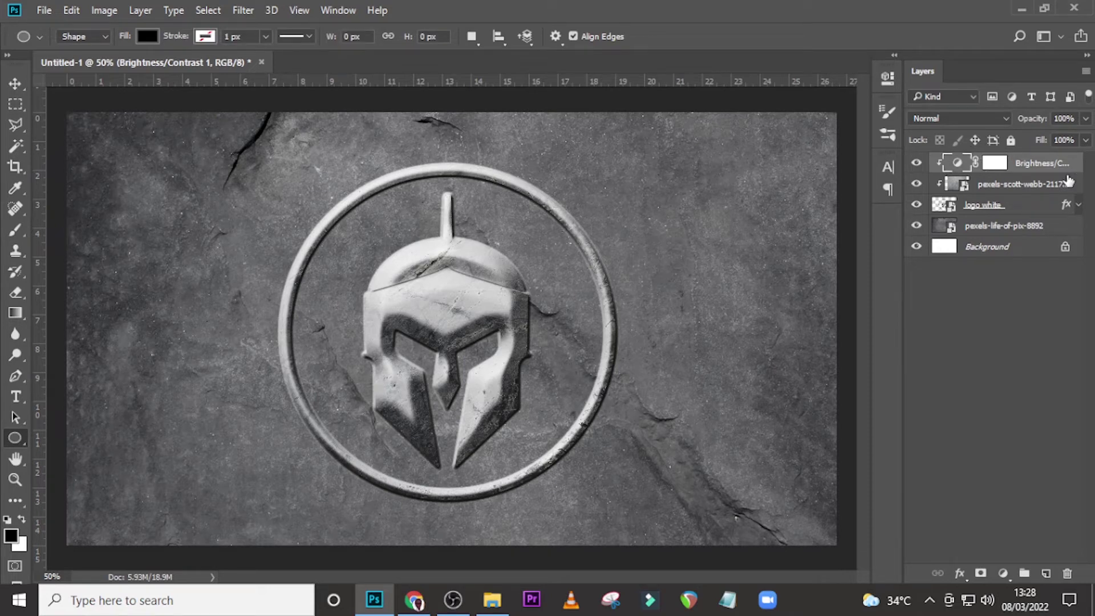
pyautogui.keyDown('shift'); pyautogui.click(1058, 185); pyautogui.keyUp('shift')
pyautogui.keyDown('shift'); pyautogui.click(1006, 205); pyautogui.keyUp('shift')
pyautogui.hotkey('ctrl', 'g')
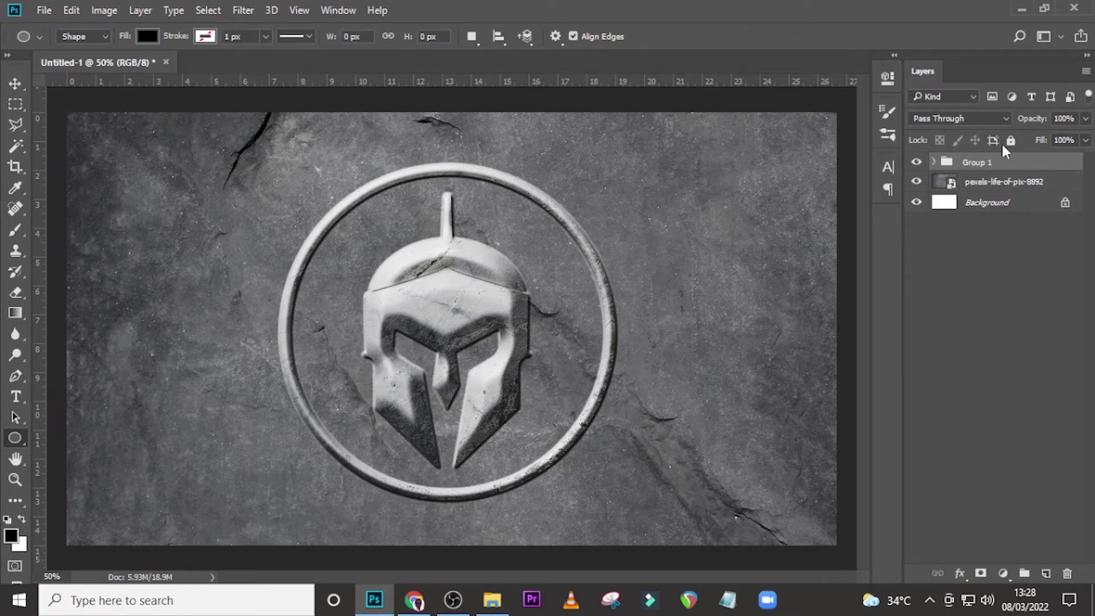
pyautogui.doubleClick(977, 162)
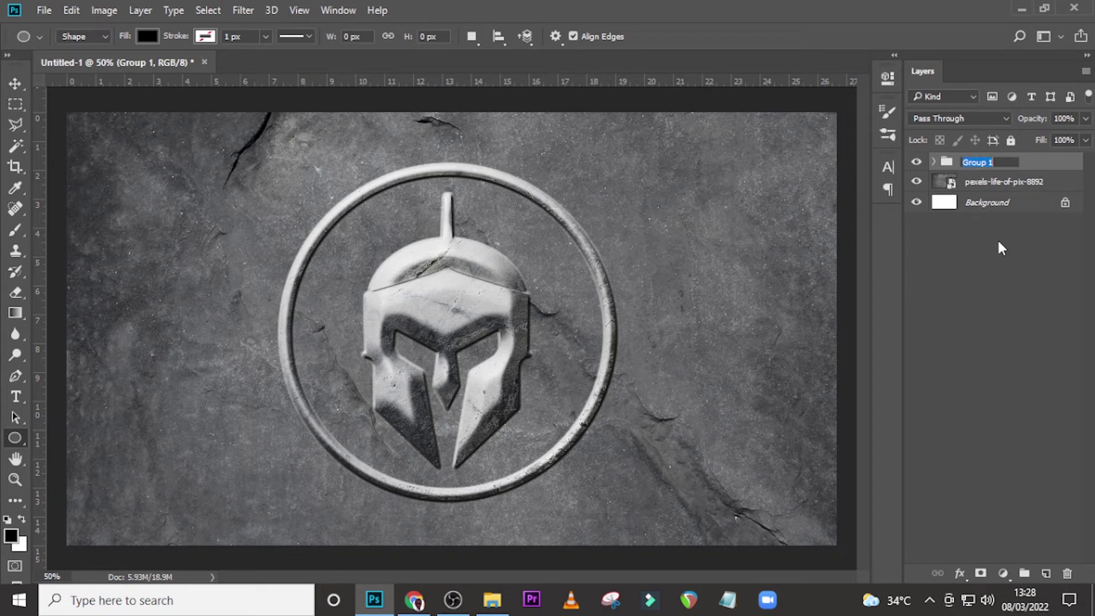
pyautogui.write('LOGO')
pyautogui.press('Return')
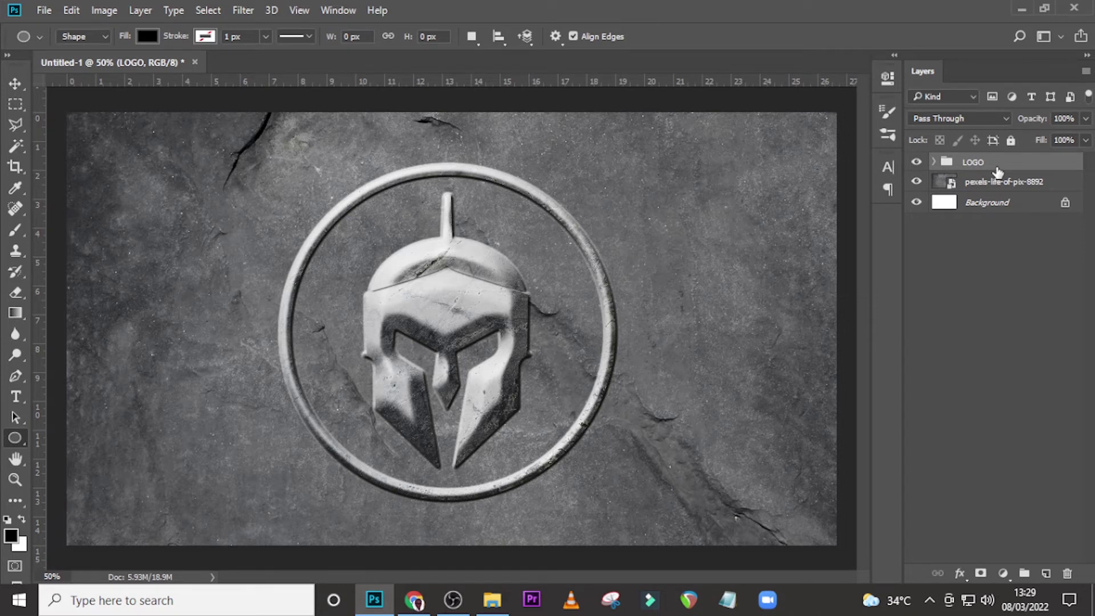
# Apply a Color Overlay of E0AB1C in Overlay blend mode to the LOGO group's layer style.
pyautogui.doubleClick(1072, 164)
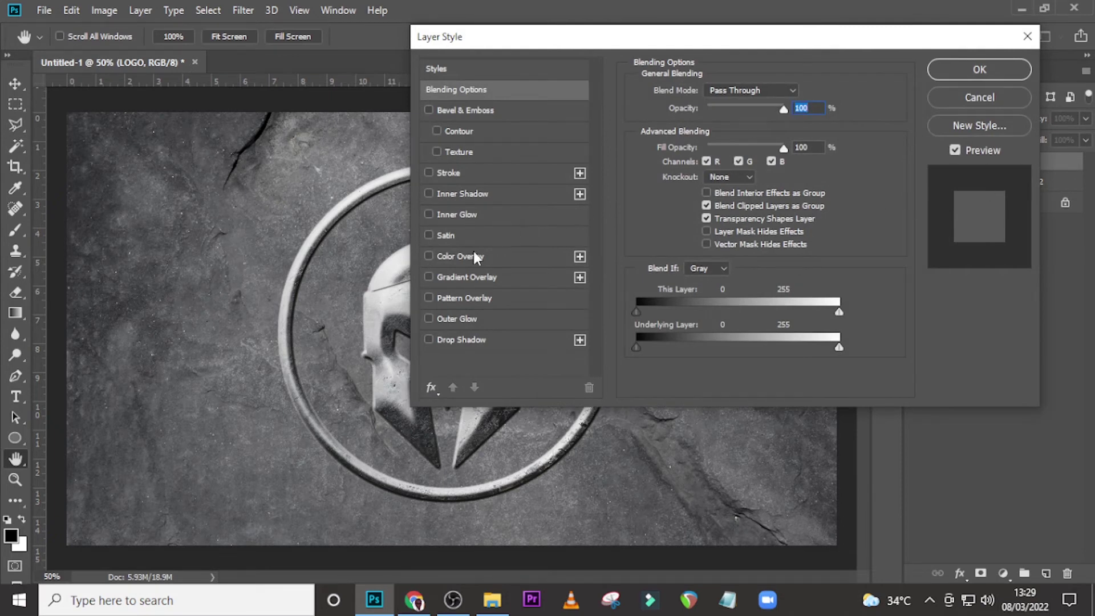
pyautogui.click(461, 258)
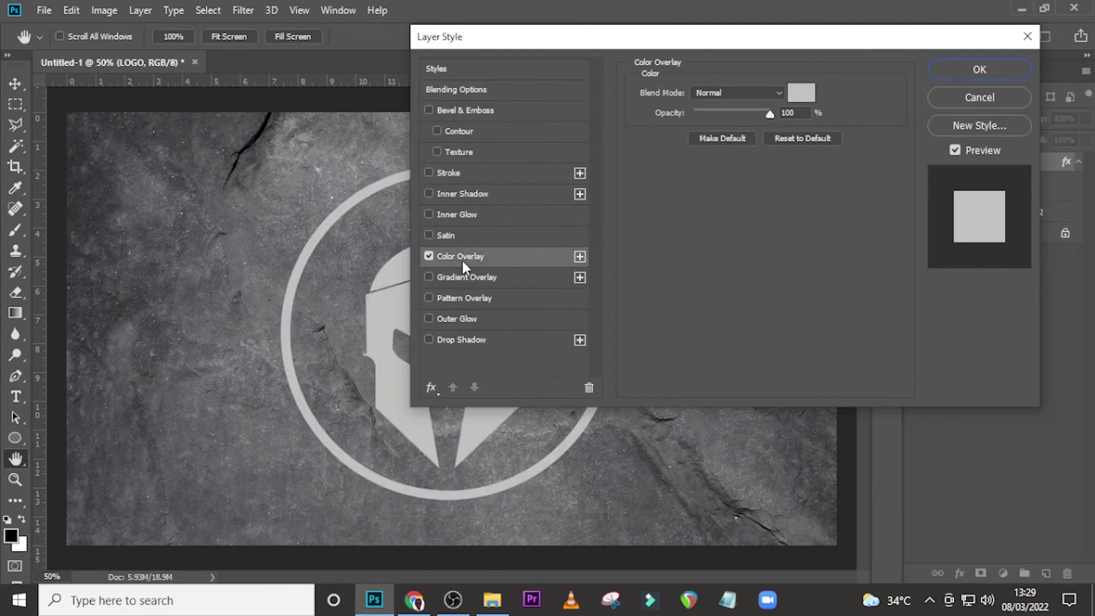
pyautogui.click(779, 94)
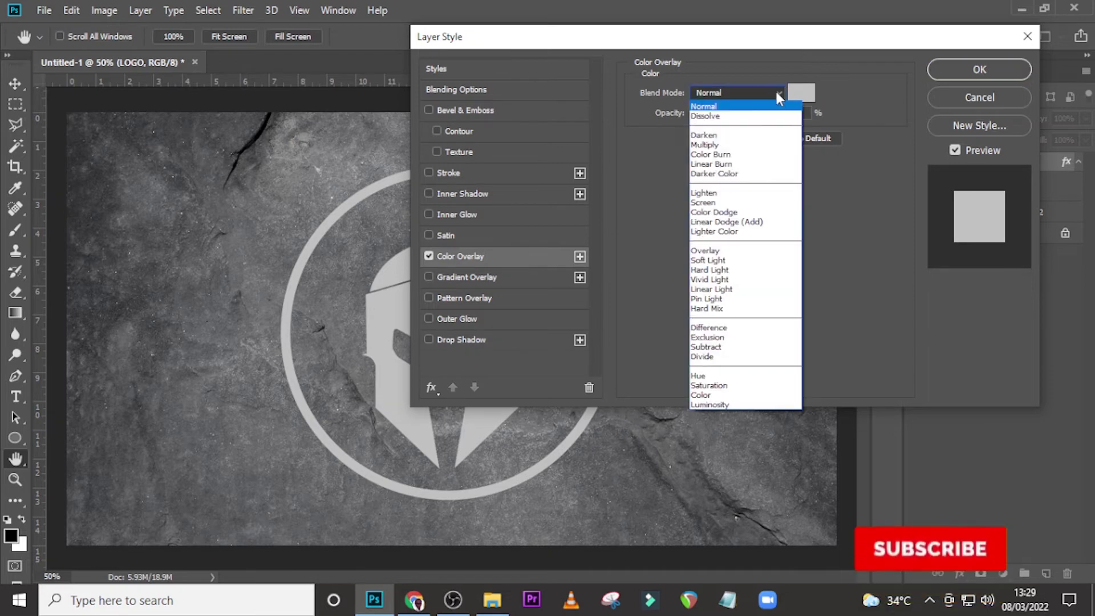
pyautogui.click(718, 252)
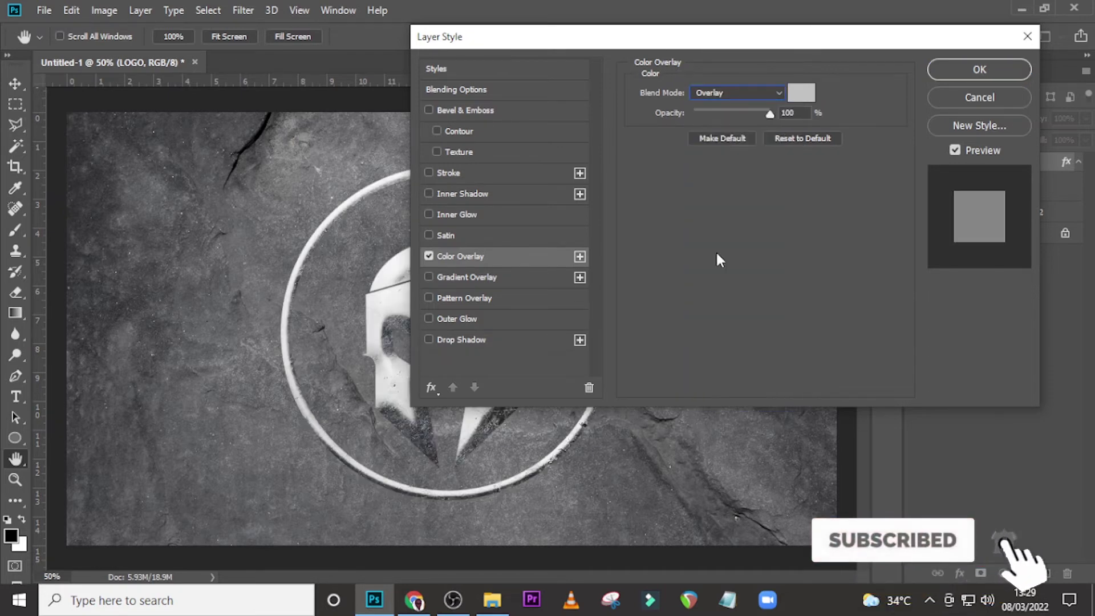
pyautogui.click(801, 94)
pyautogui.write('E')
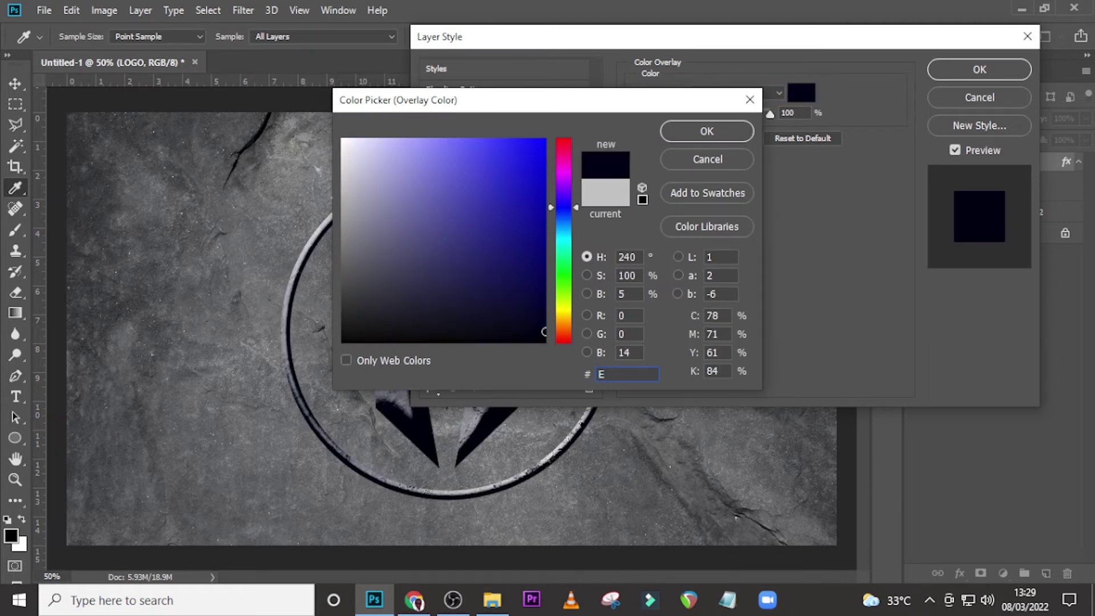
pyautogui.write('0A')
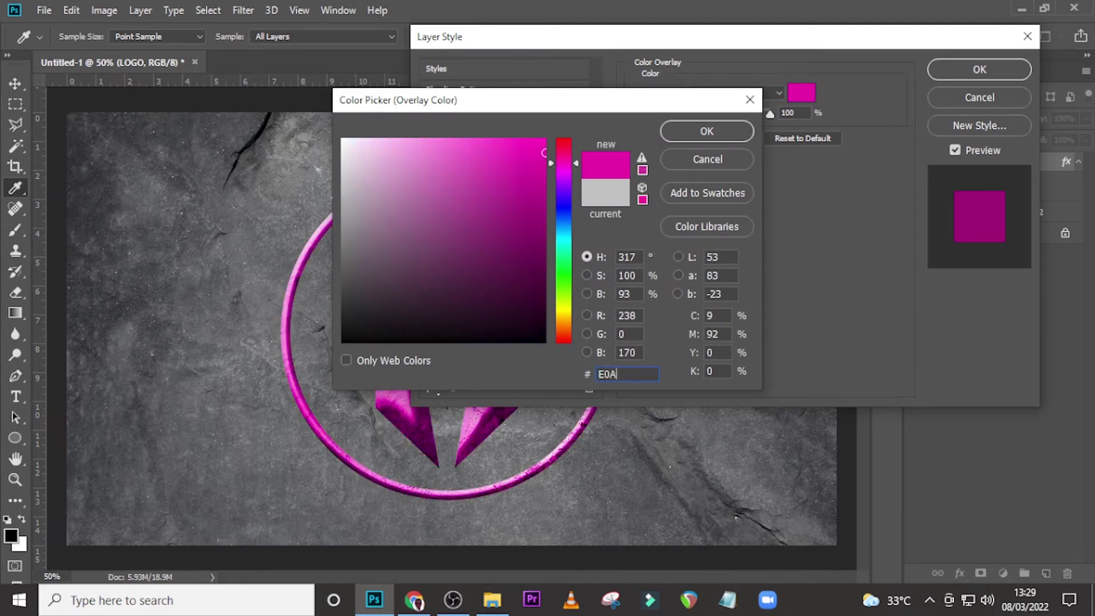
pyautogui.write('B1C')
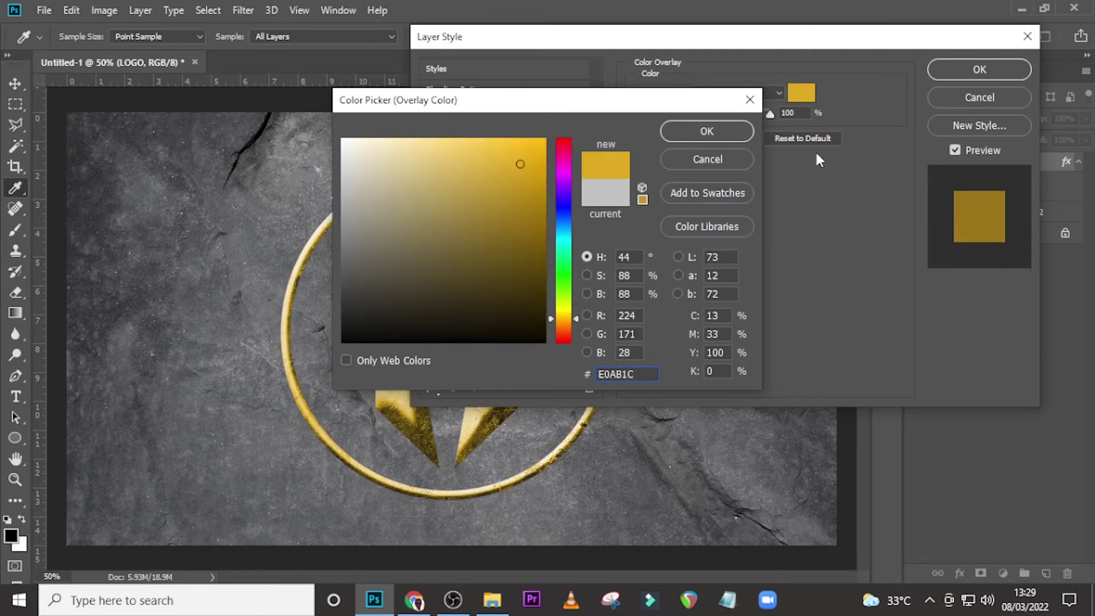
pyautogui.click(710, 131)
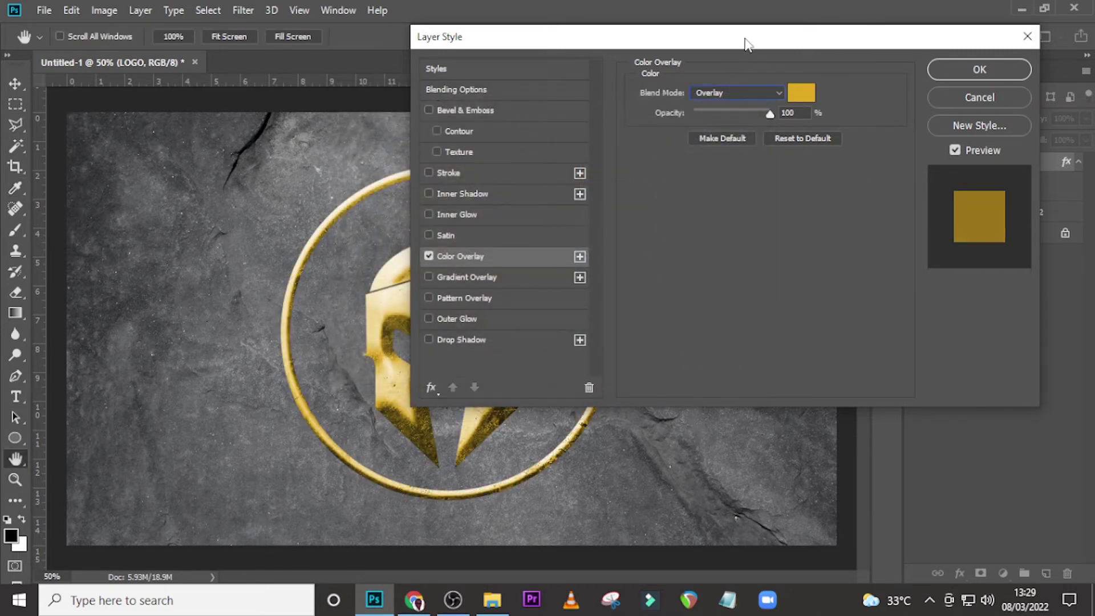
pyautogui.moveTo(742, 42); pyautogui.dragTo(804, 60)
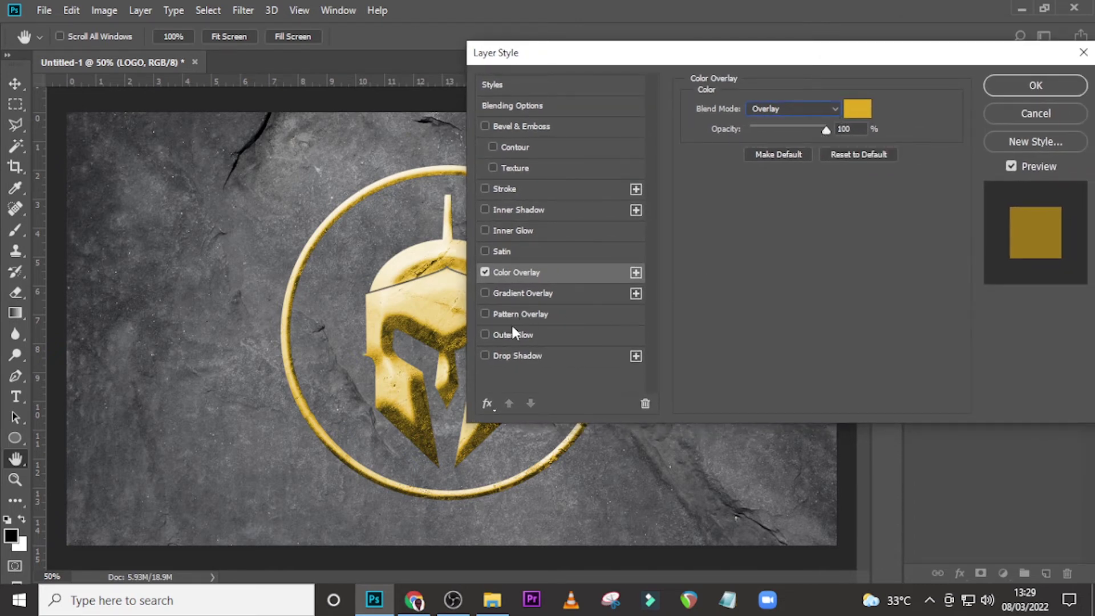
# Add a black Drop Shadow to LOGO in Normal blend mode at 80% opacity.
pyautogui.click(495, 356)
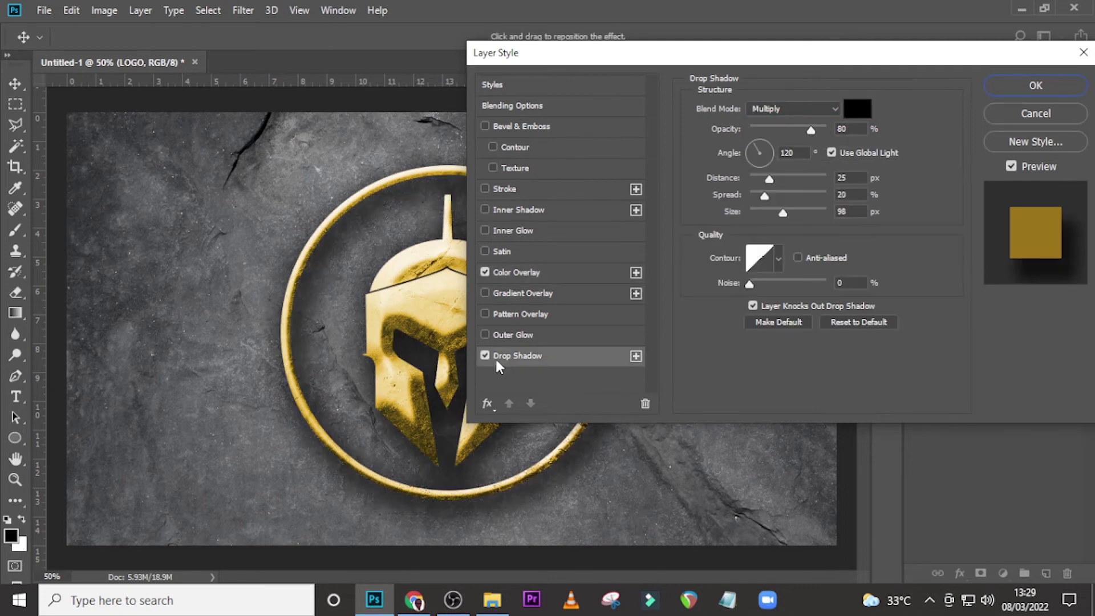
pyautogui.click(778, 107)
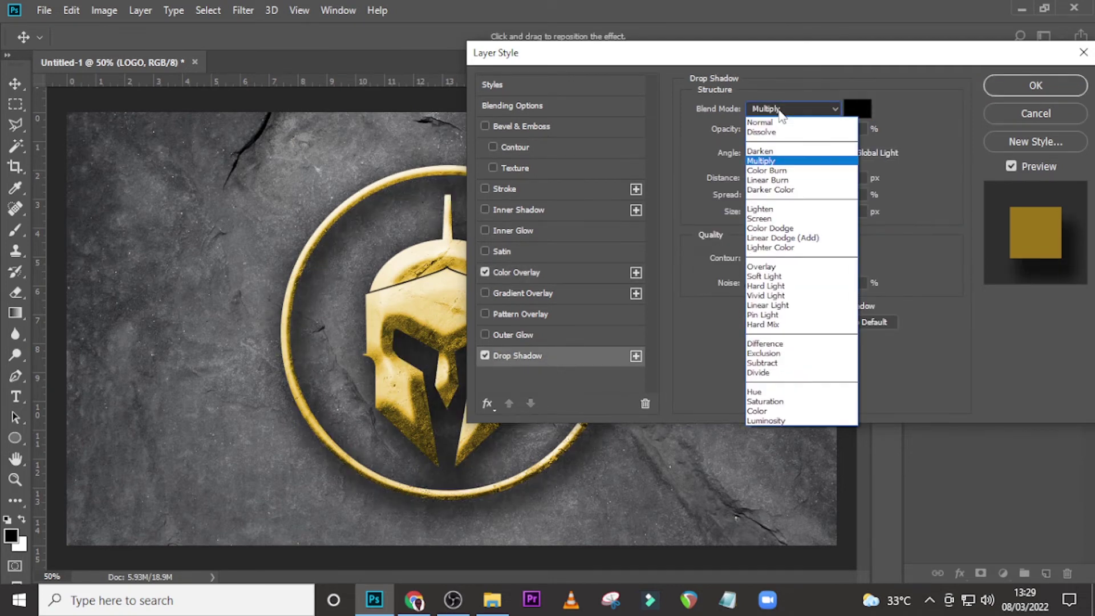
pyautogui.click(773, 122)
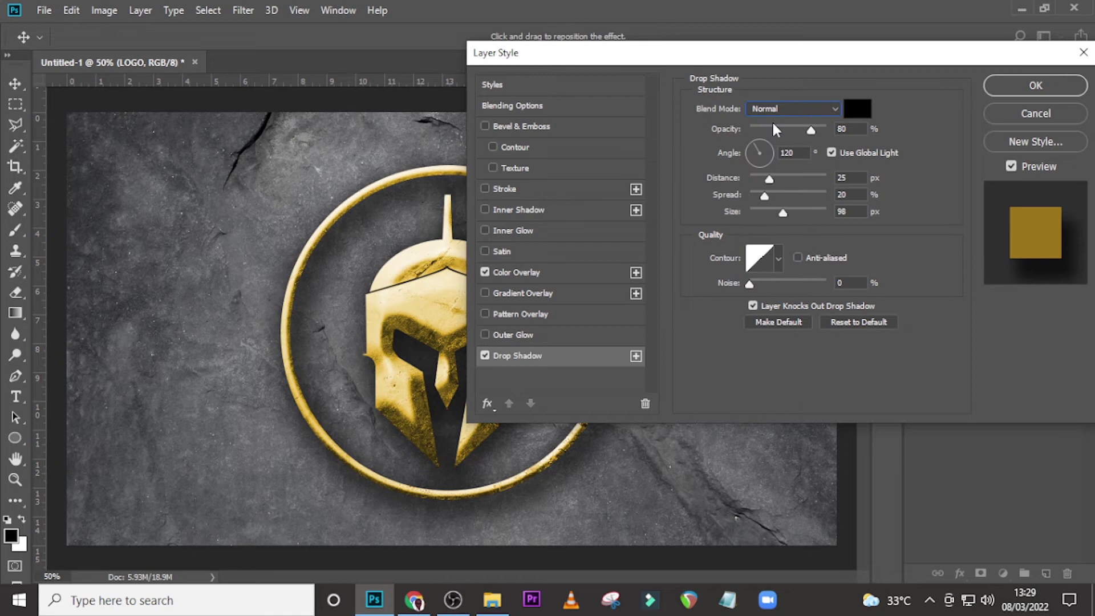
pyautogui.click(856, 111)
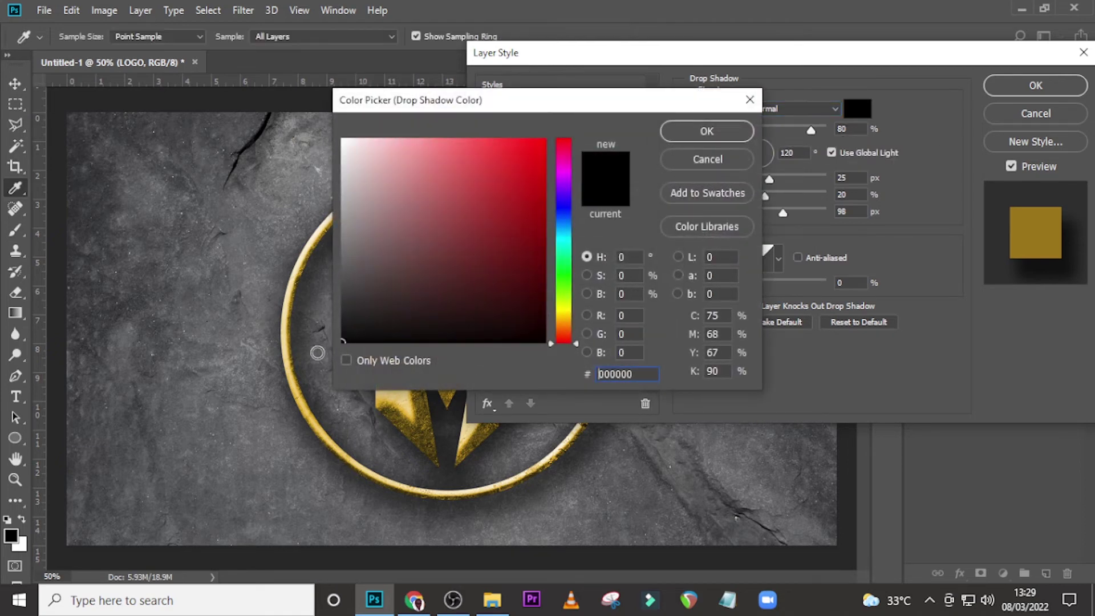
pyautogui.click(707, 134)
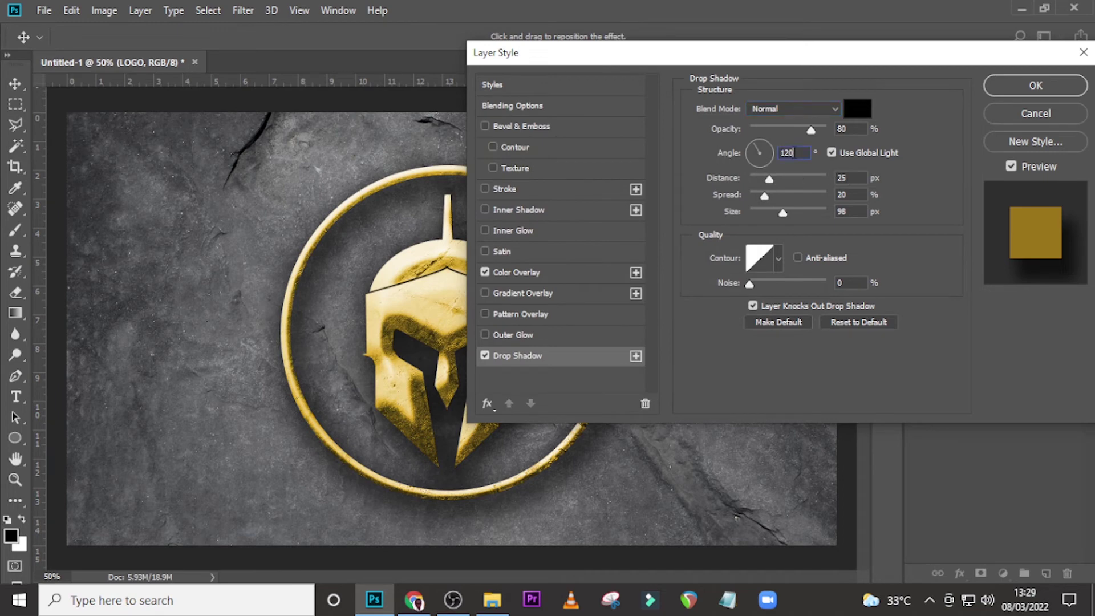
pyautogui.doubleClick(841, 129)
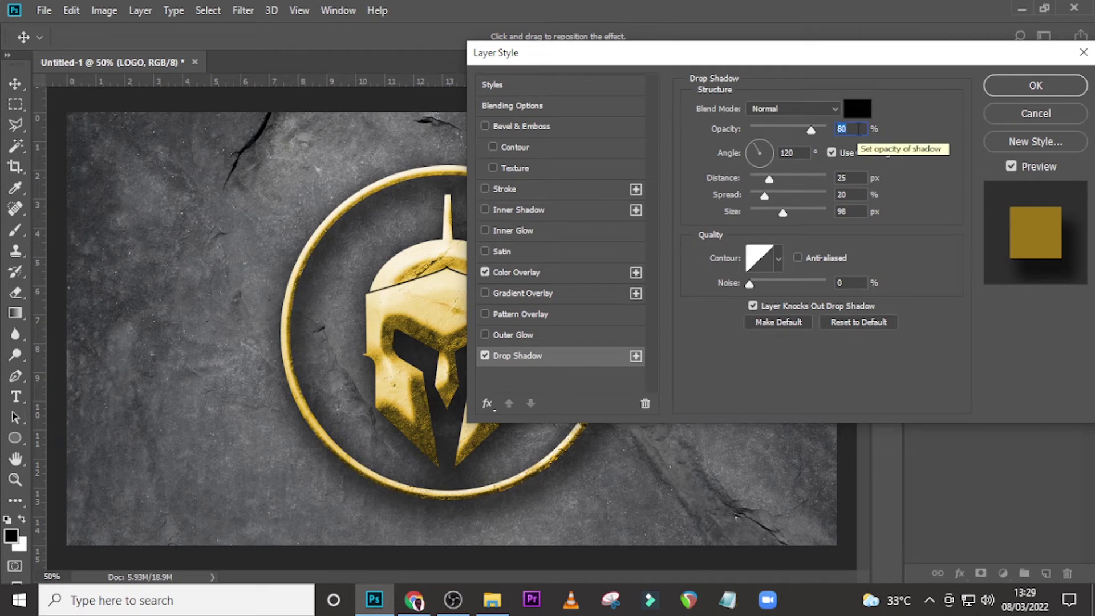
# Set the shadow distance to 40 px, spread 10% and size 25 px, then apply the styles.
pyautogui.doubleClick(801, 148)
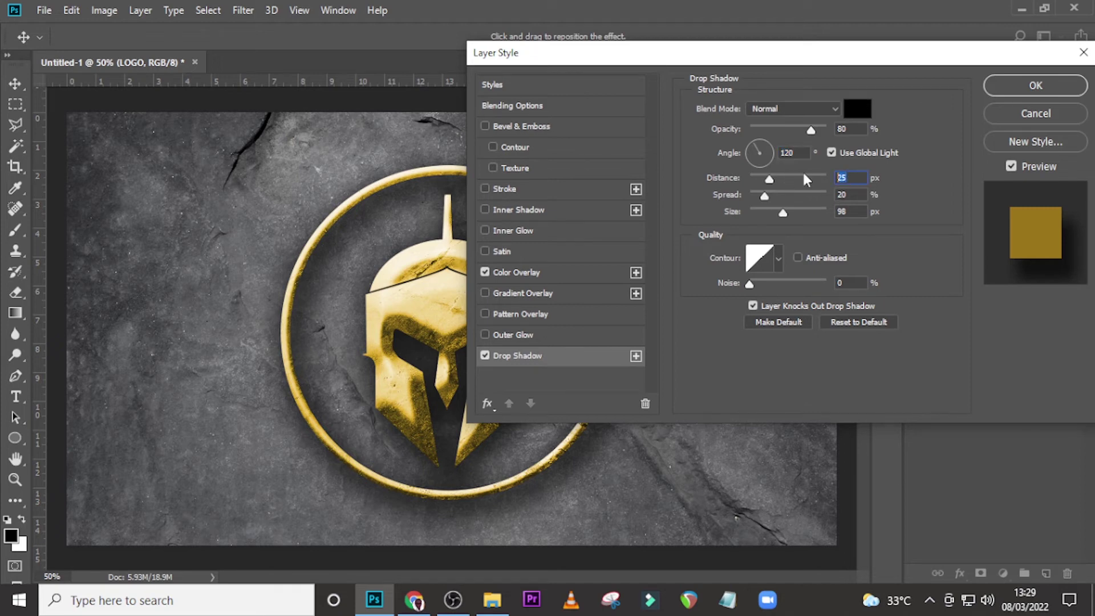
pyautogui.write('40')
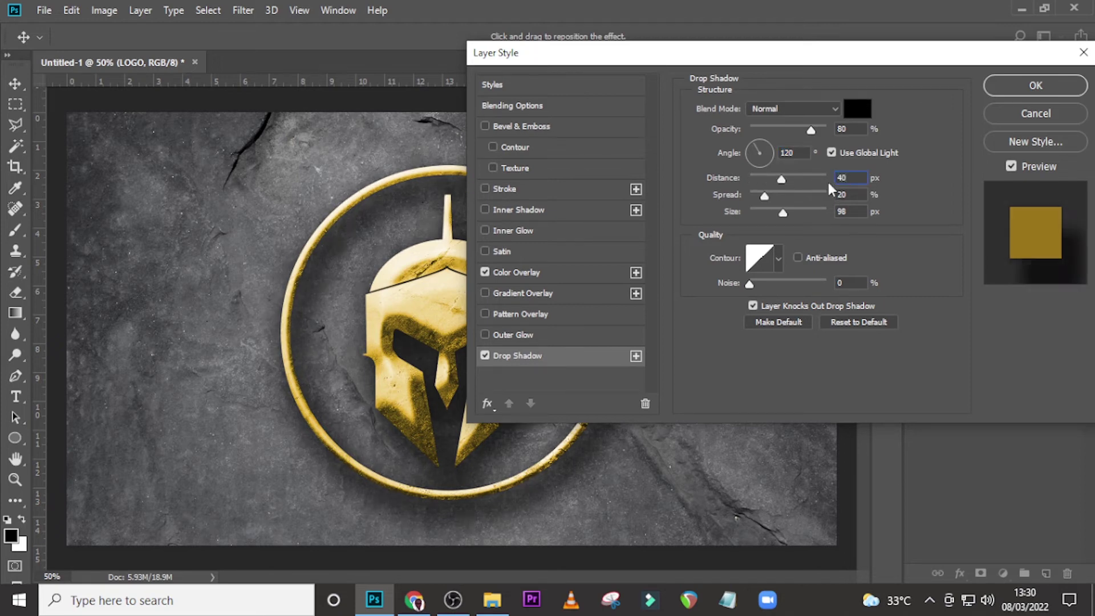
pyautogui.moveTo(852, 196); pyautogui.dragTo(834, 192)
pyautogui.write('10')
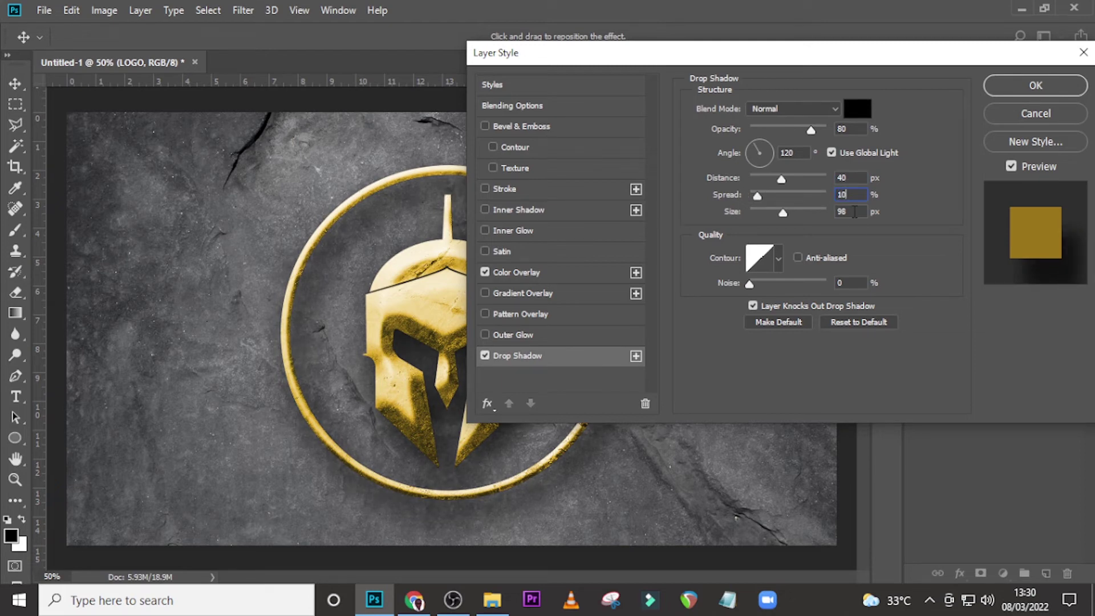
pyautogui.moveTo(854, 215); pyautogui.dragTo(834, 211)
pyautogui.write('25')
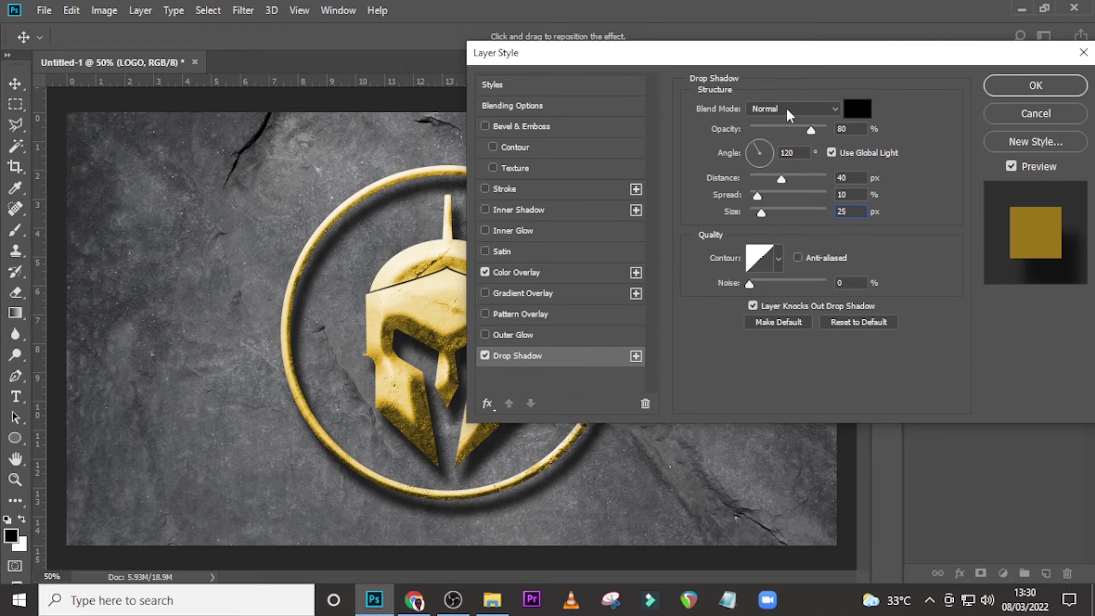
pyautogui.moveTo(748, 57); pyautogui.dragTo(991, 262)
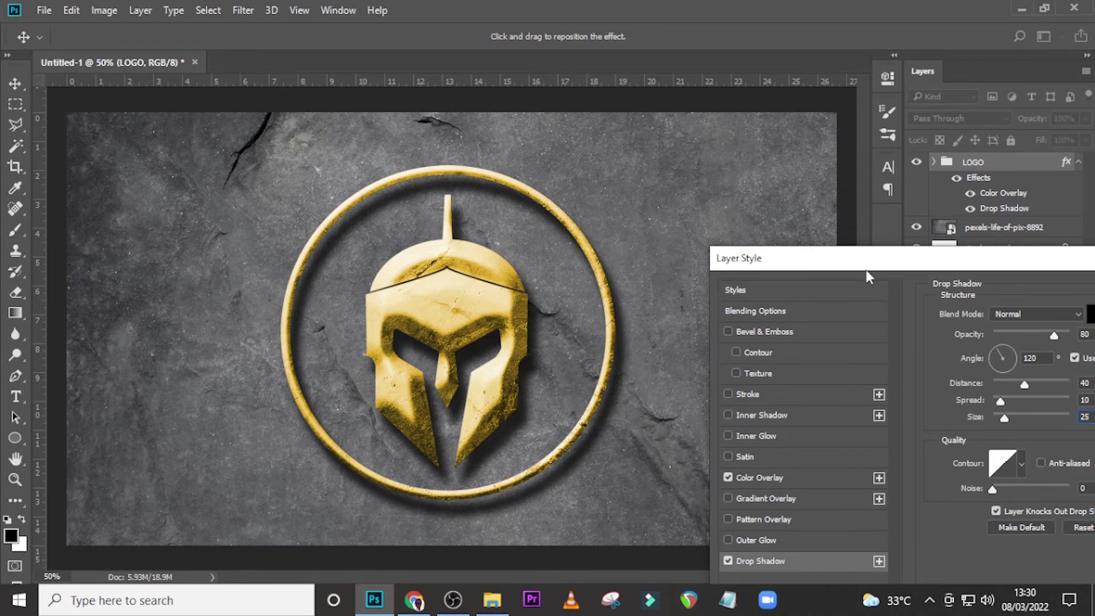
pyautogui.moveTo(864, 265); pyautogui.dragTo(626, 149)
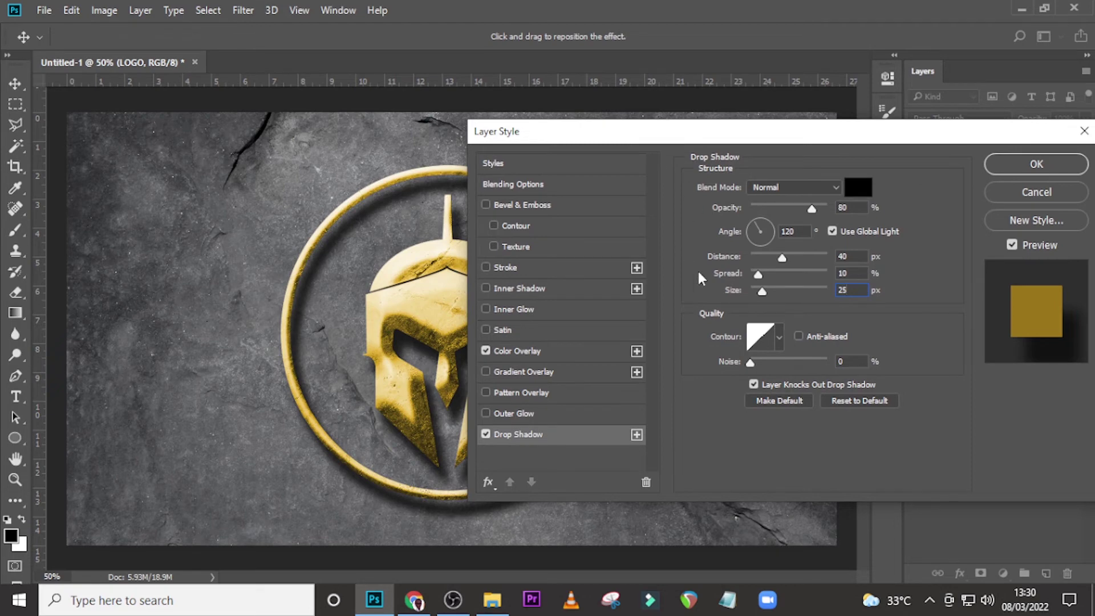
pyautogui.click(779, 338)
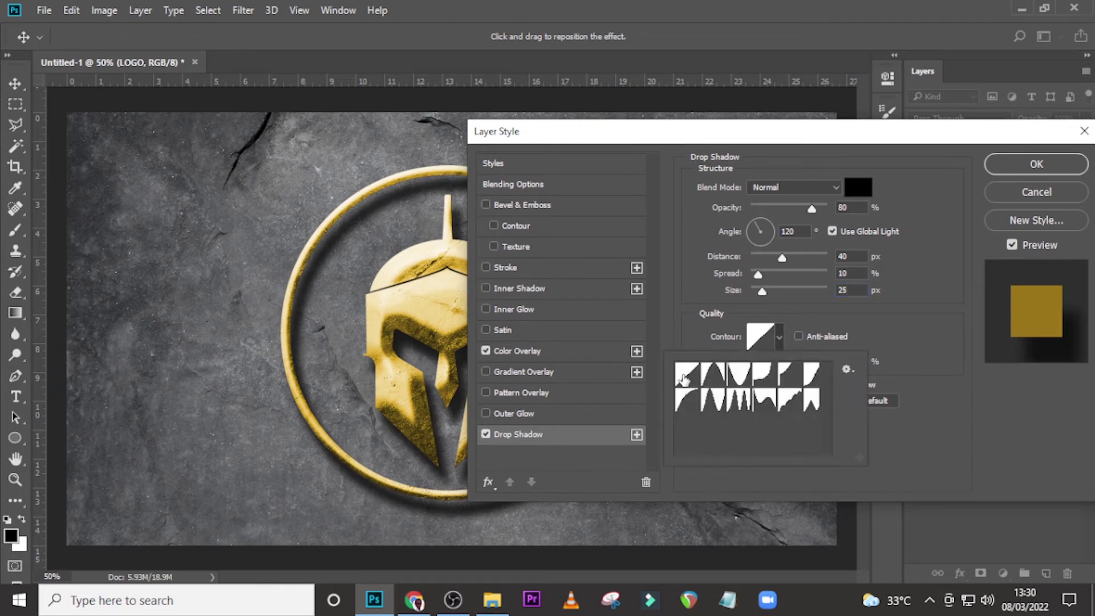
pyautogui.click(908, 331)
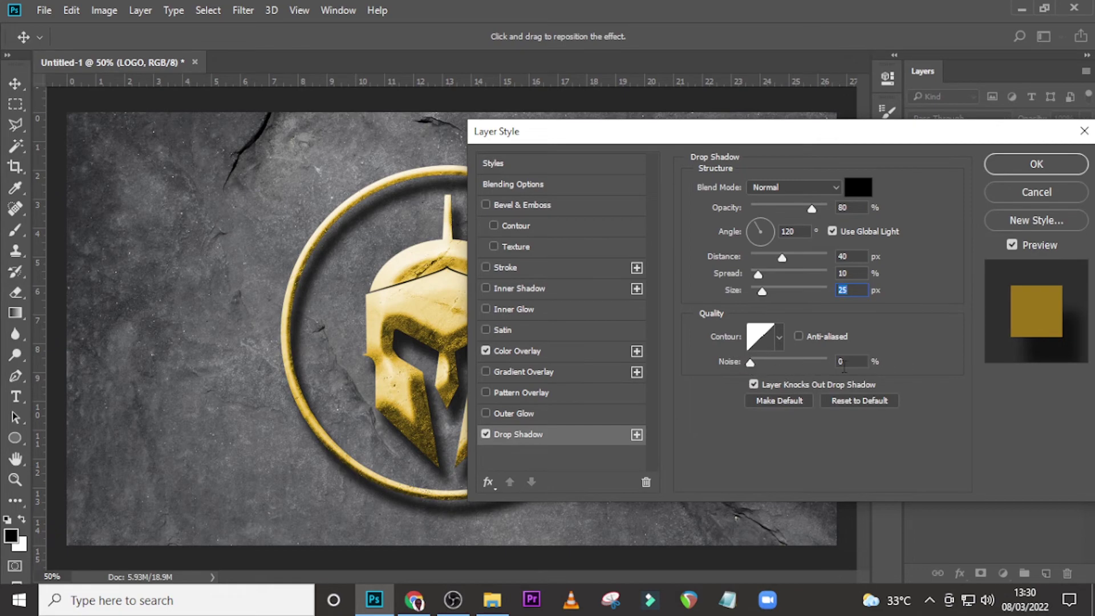
pyautogui.click(1031, 165)
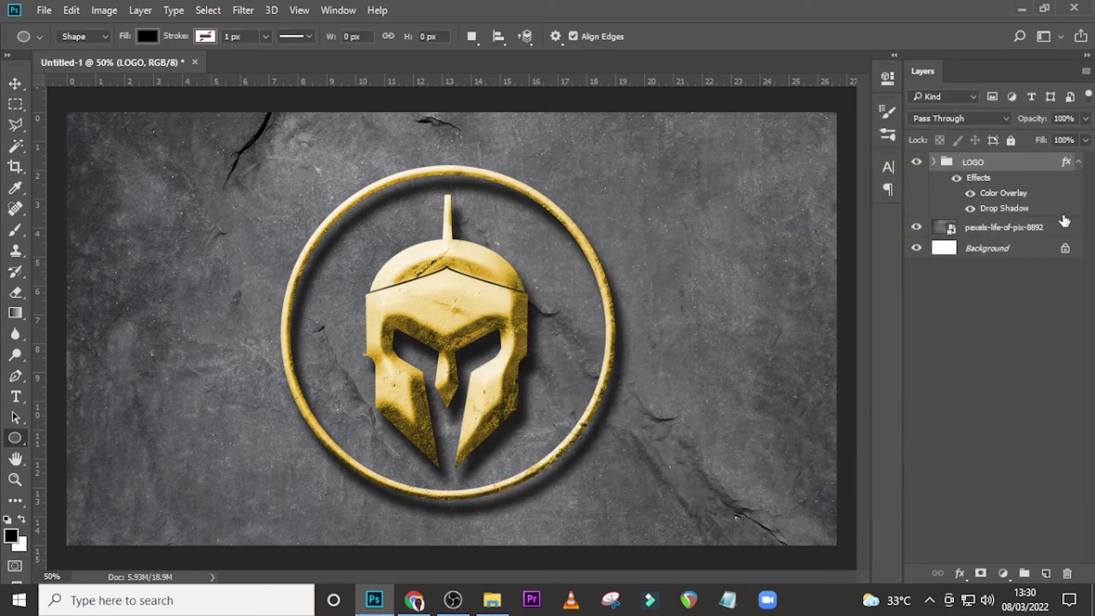
# Add a Levels layer above the stone photo with the midtones lowered to 0.70.
pyautogui.click(1079, 164)
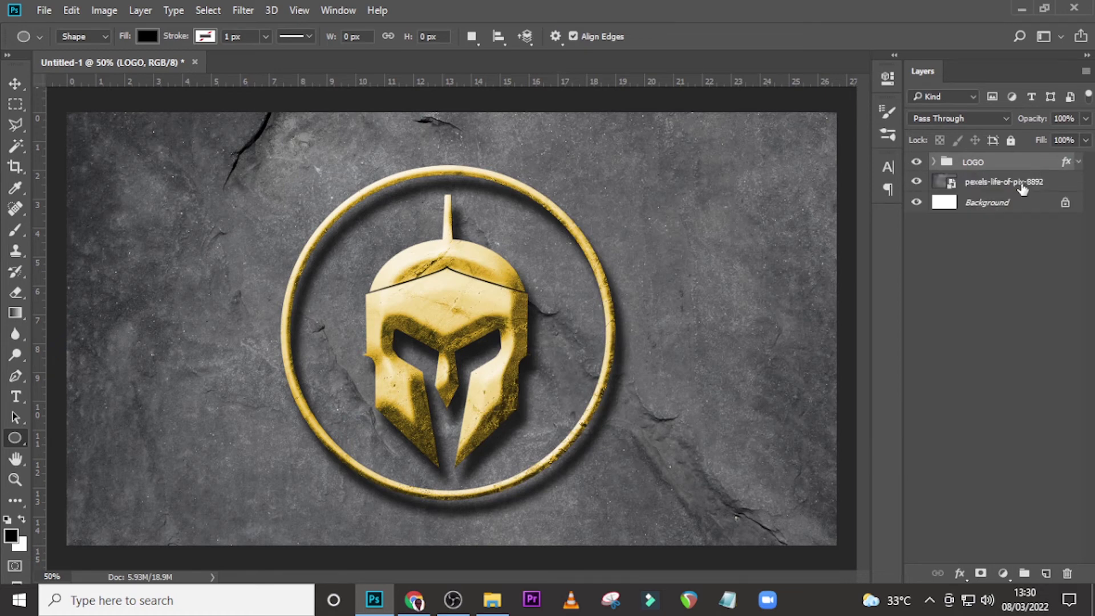
pyautogui.click(992, 188)
pyautogui.click(1002, 574)
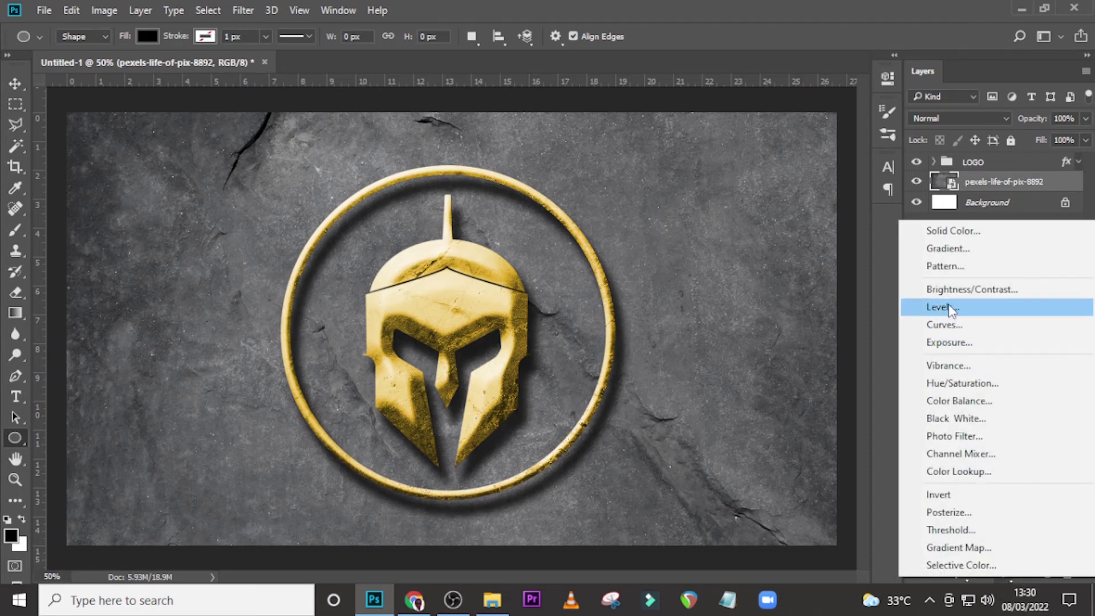
pyautogui.click(949, 309)
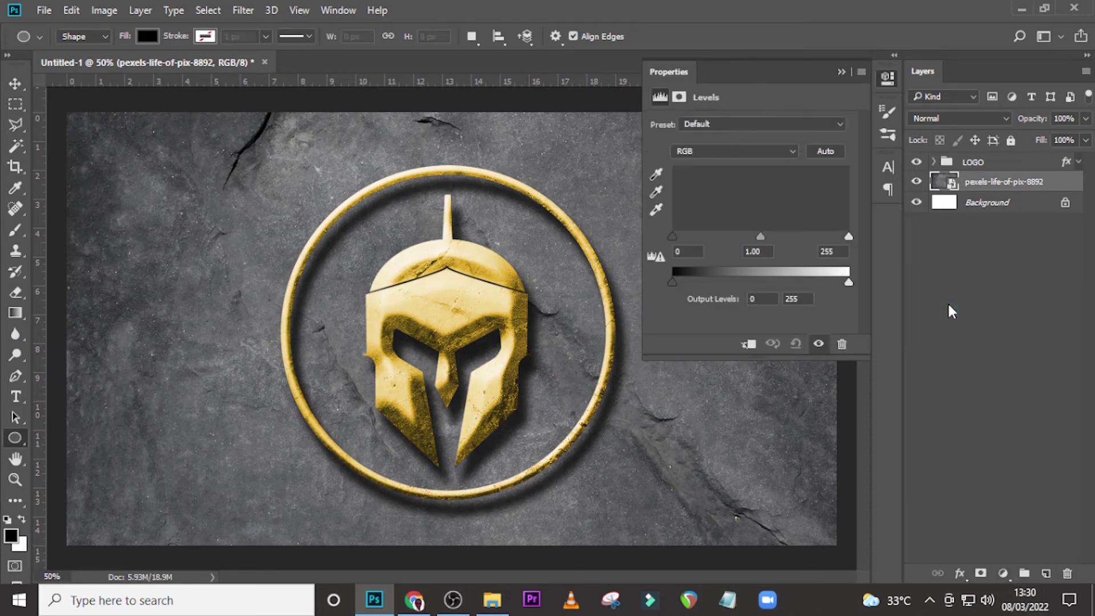
pyautogui.moveTo(761, 238); pyautogui.dragTo(781, 238)
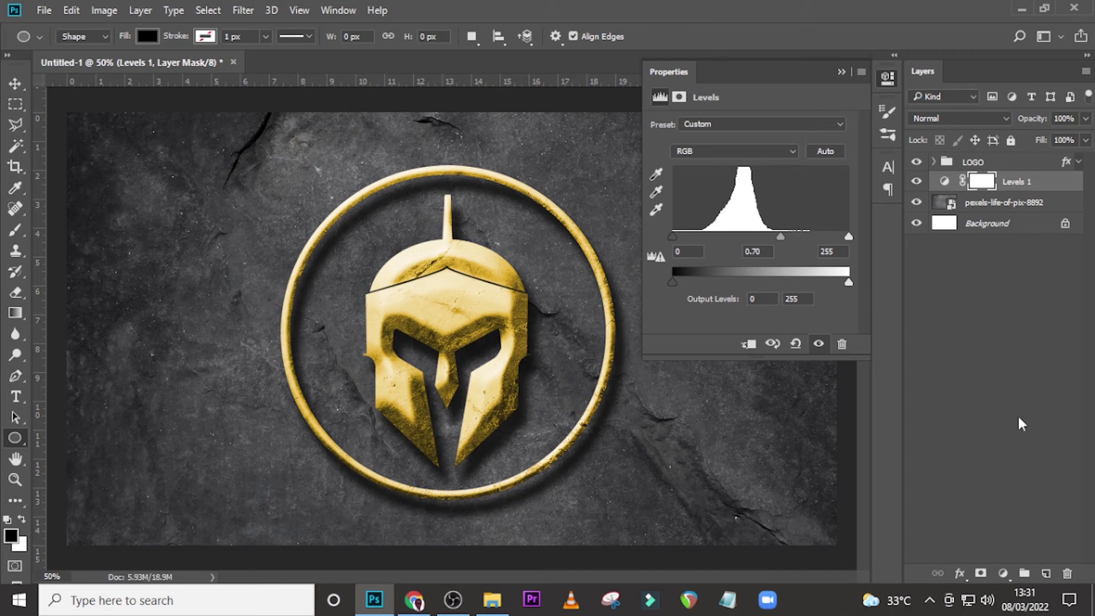
# Add a pure black Solid Color fill layer over the image.
pyautogui.click(1004, 573)
pyautogui.click(971, 227)
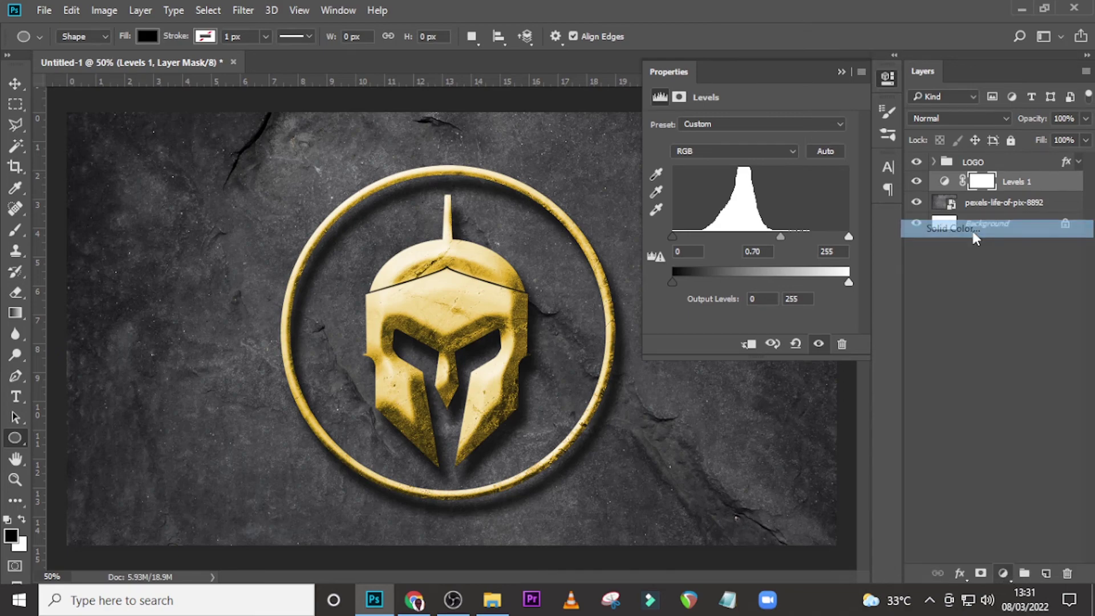
pyautogui.moveTo(400, 274); pyautogui.dragTo(343, 342)
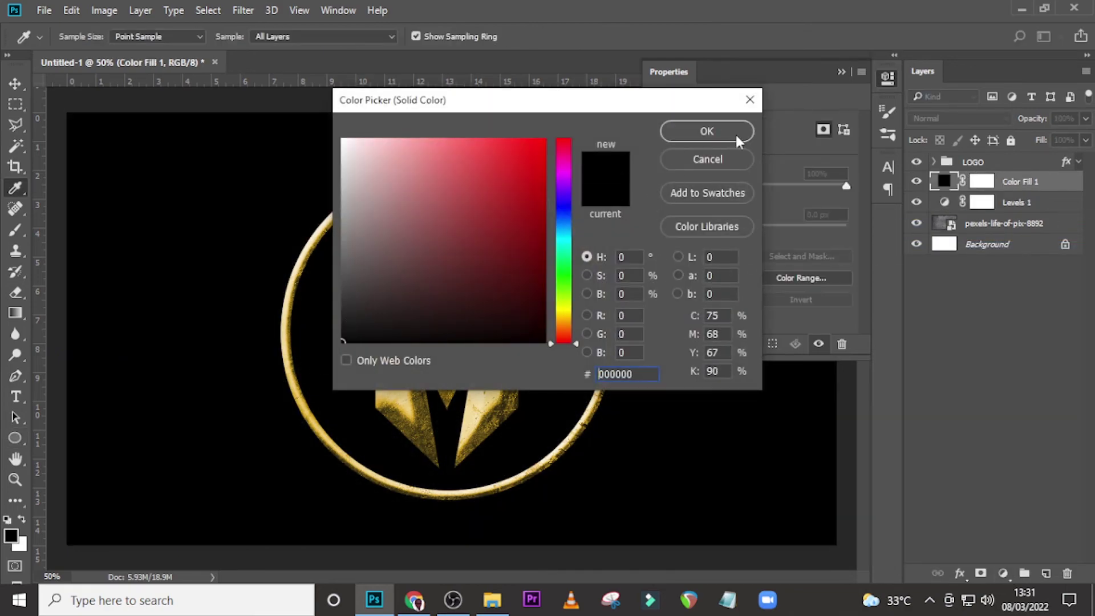
pyautogui.press('Return')
pyautogui.click(841, 70)
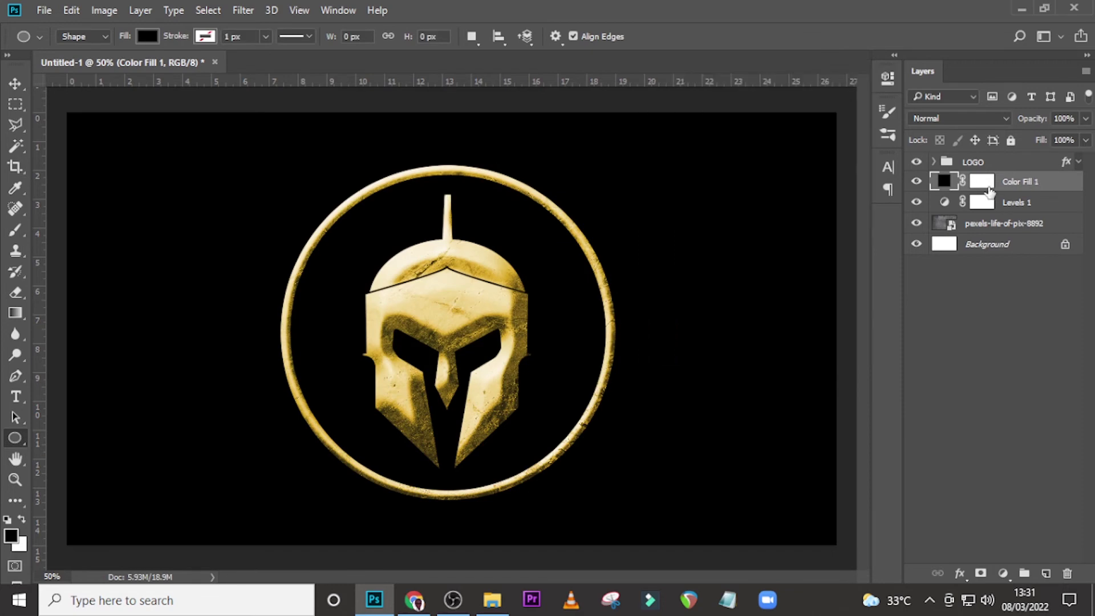
# Paint the fill's mask centre with a 900–1100 px Soft Round brush to reveal the stone.
pyautogui.click(989, 185)
pyautogui.press('b')
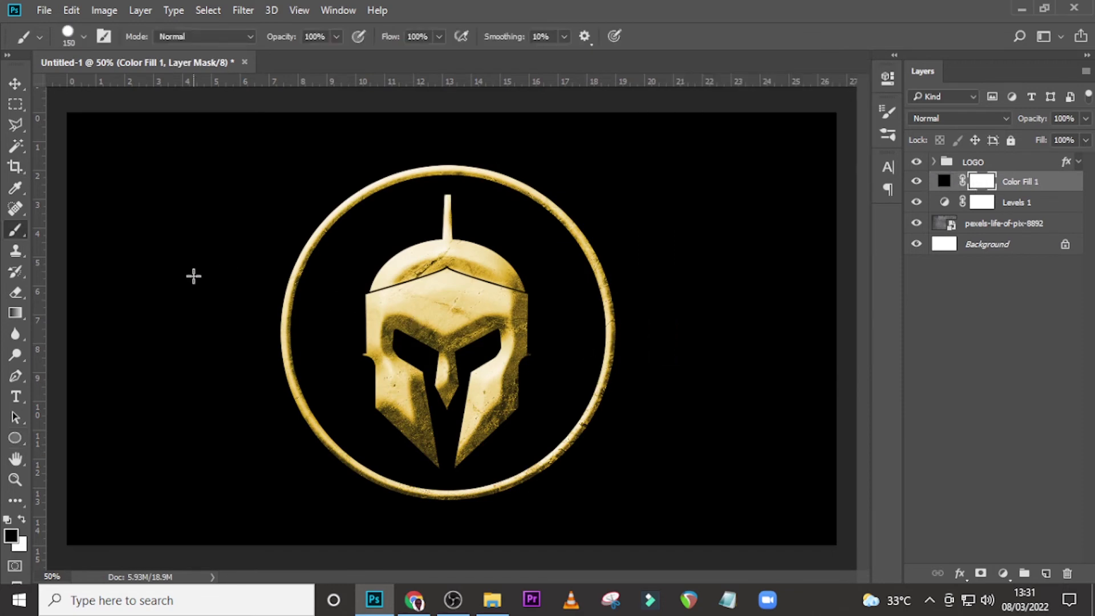
pyautogui.click(83, 36)
pyautogui.click(78, 254)
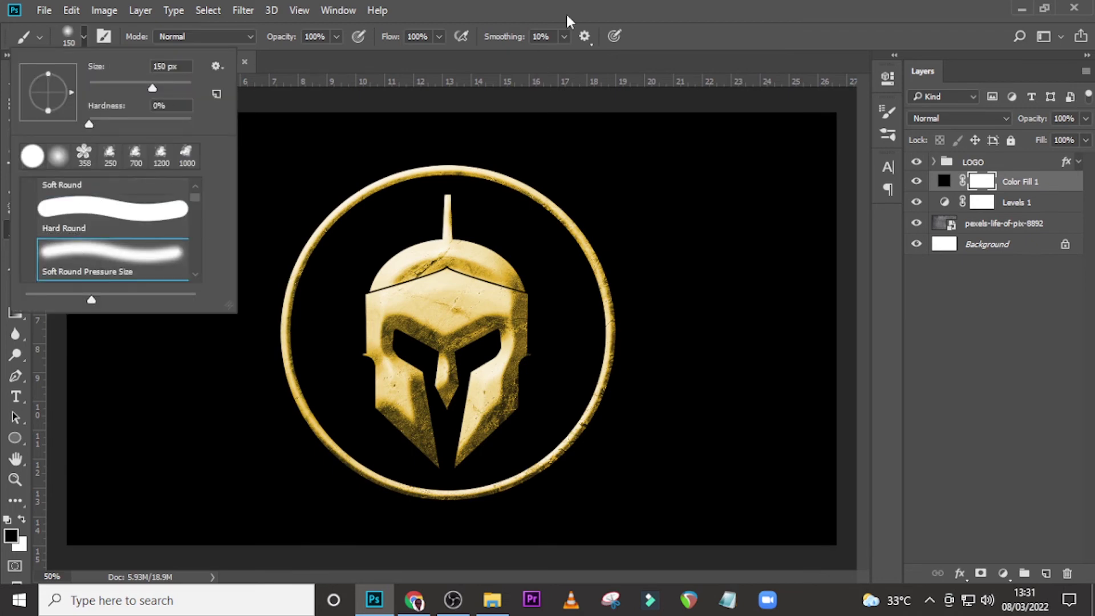
pyautogui.scroll(1, 196, 194)
pyautogui.click(114, 220)
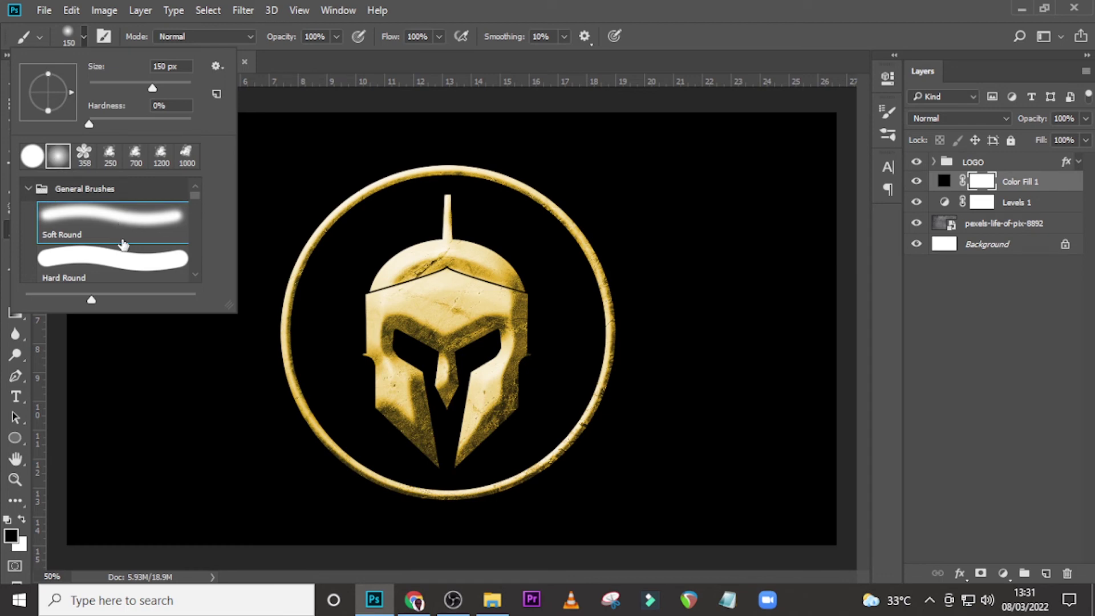
pyautogui.click(610, 5)
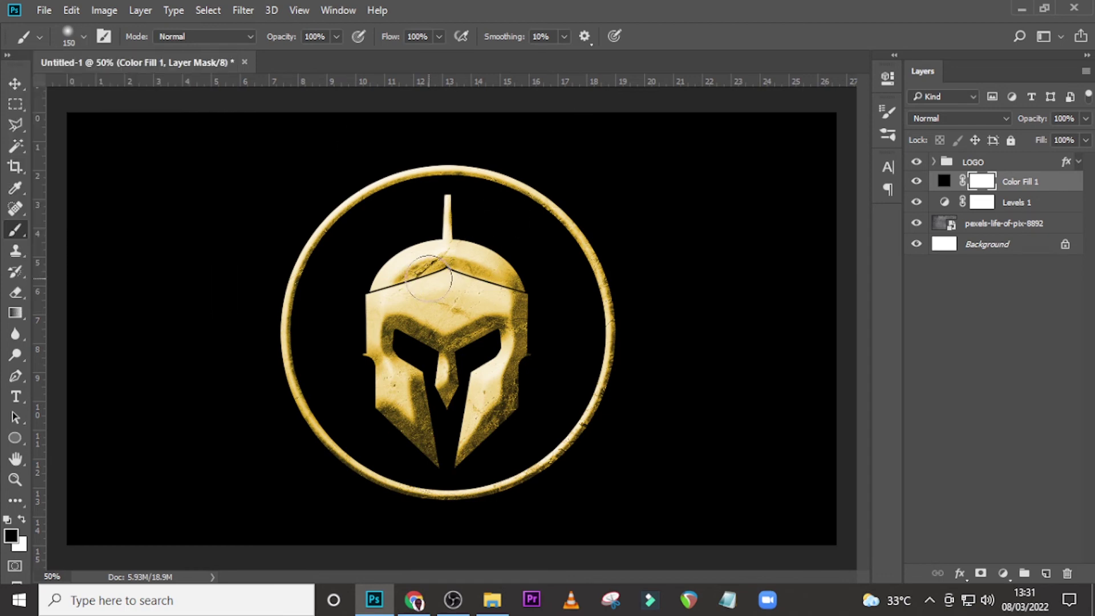
pyautogui.press(']')
pyautogui.press(']')
pyautogui.press(']')
pyautogui.press(']')
pyautogui.press(']')
pyautogui.press(']')
pyautogui.press(']')
pyautogui.press(']')
pyautogui.press(']')
pyautogui.press(']')
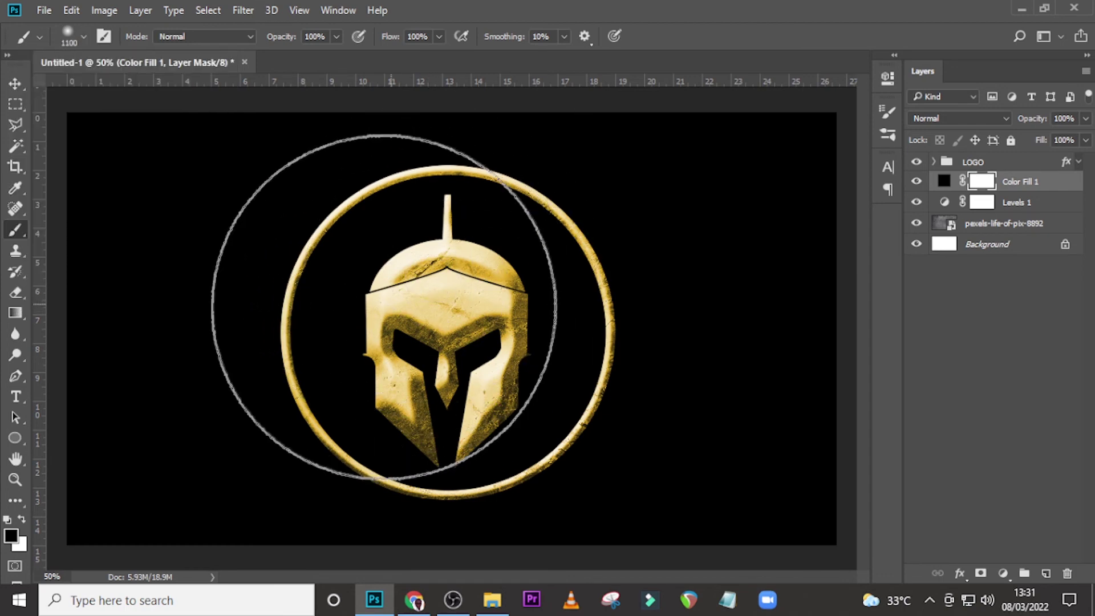
pyautogui.press('[')
pyautogui.press('[')
pyautogui.moveTo(215, 217); pyautogui.dragTo(786, 495)
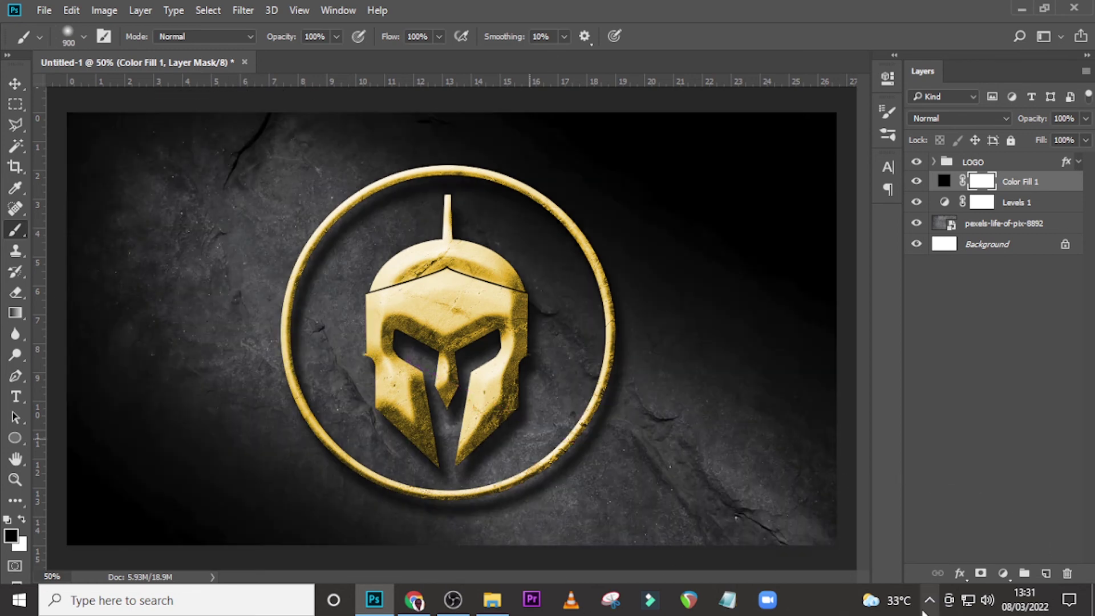
pyautogui.press(']')
pyautogui.press(']')
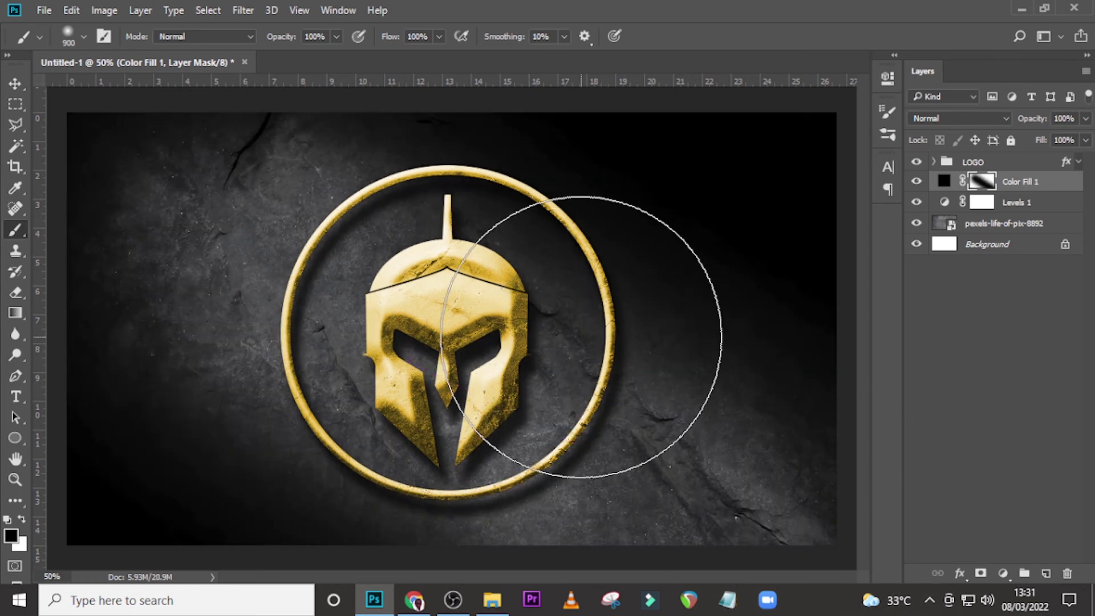
pyautogui.moveTo(587, 296); pyautogui.dragTo(548, 302)
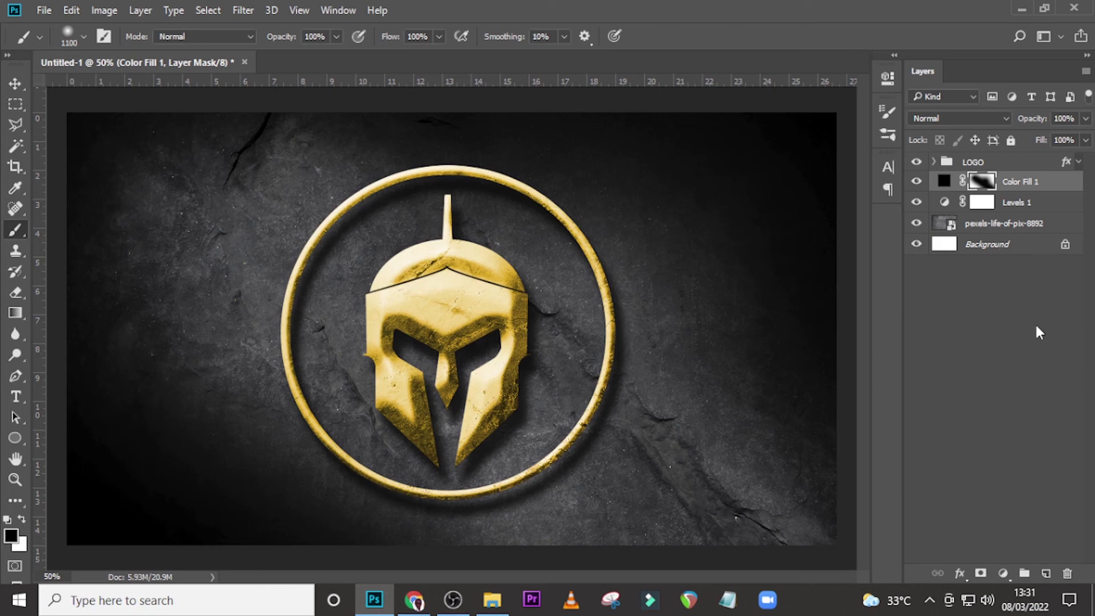
# Add a Curves layer above LOGO, bending the curve down to darken the whole image.
pyautogui.click(971, 166)
pyautogui.click(1004, 573)
pyautogui.click(955, 320)
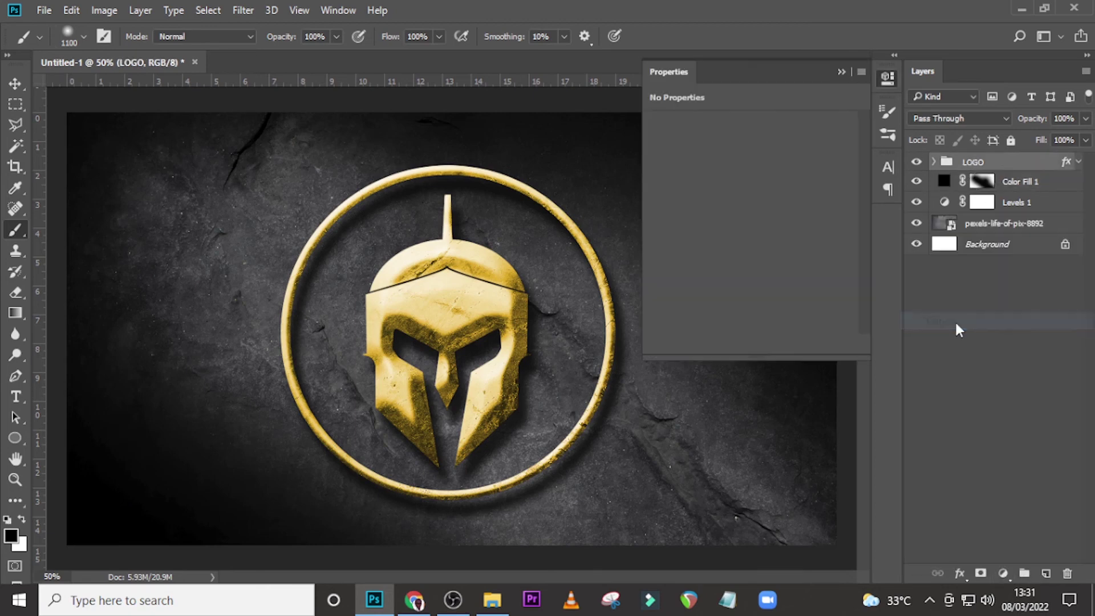
pyautogui.moveTo(686, 326); pyautogui.dragTo(683, 332)
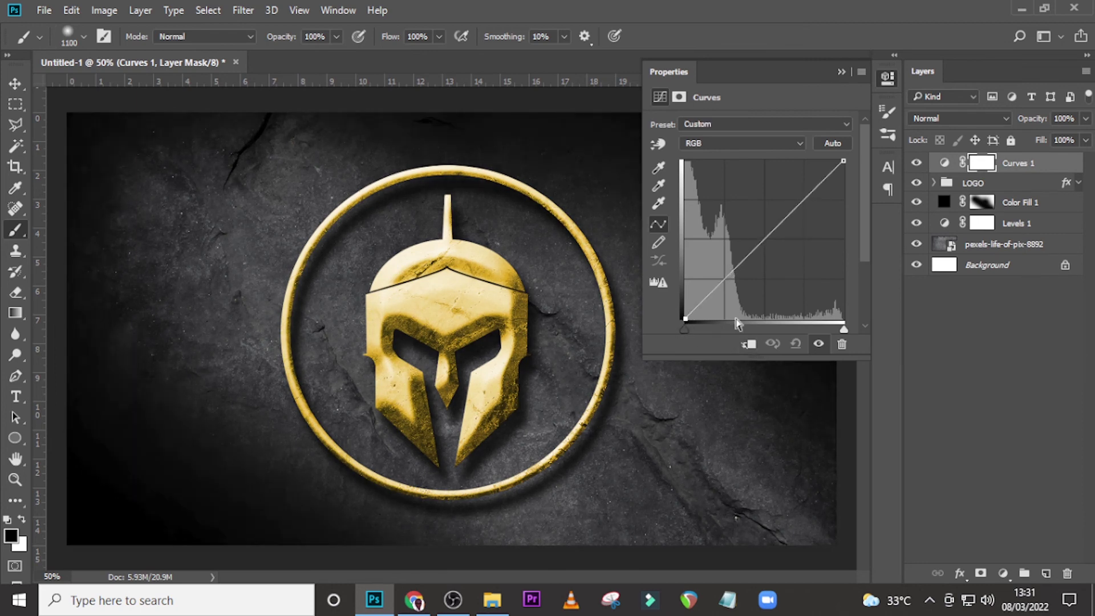
pyautogui.moveTo(778, 237); pyautogui.dragTo(781, 247)
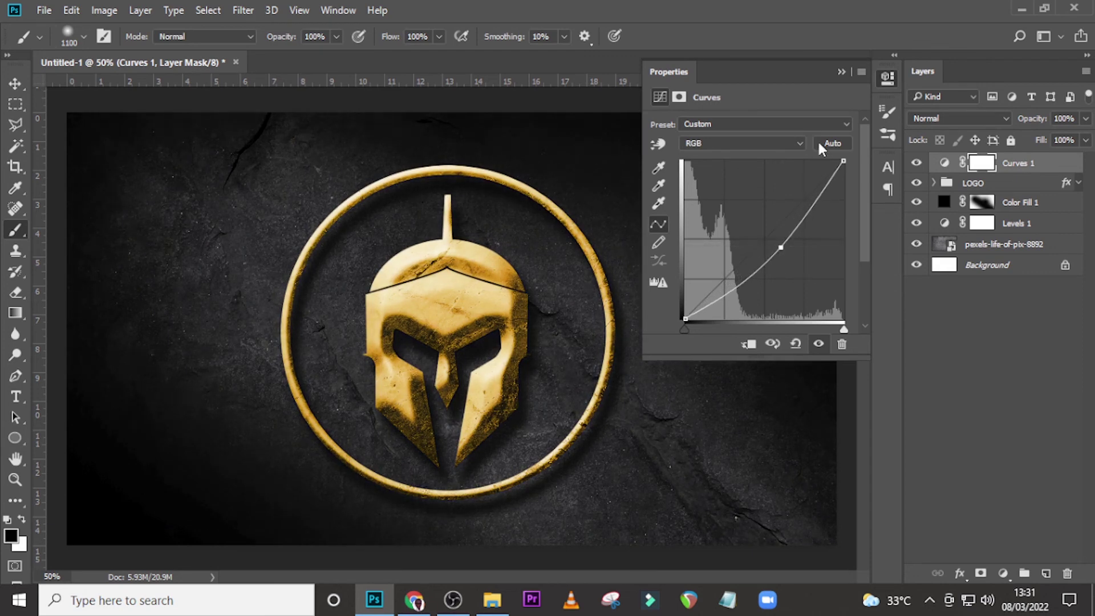
pyautogui.click(840, 69)
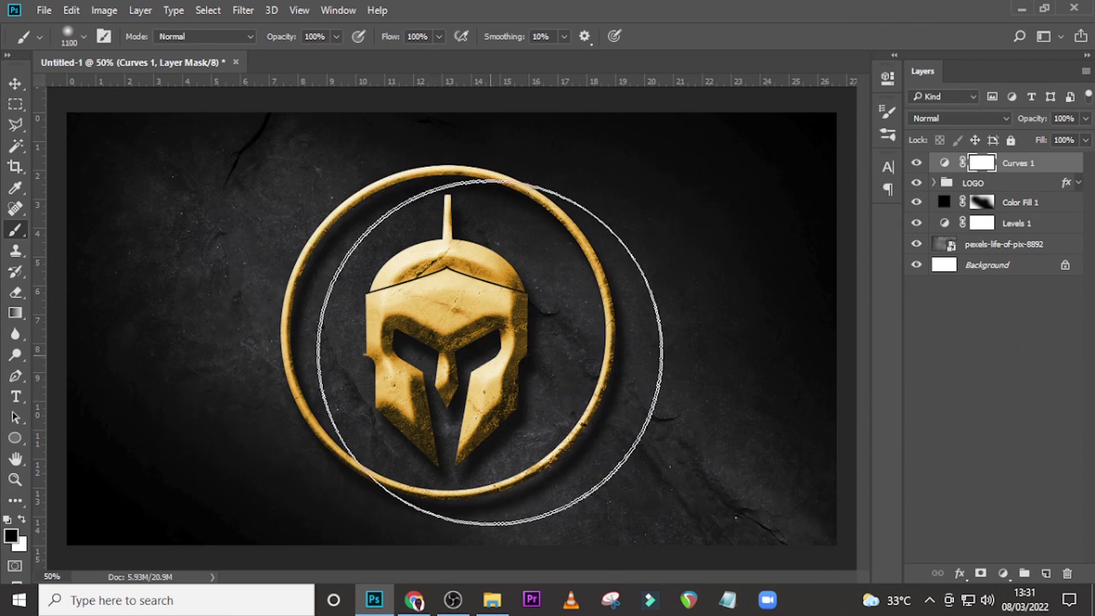
# Paint the Curves mask over the helmet and its ring to keep them bright.
pyautogui.click(501, 375)
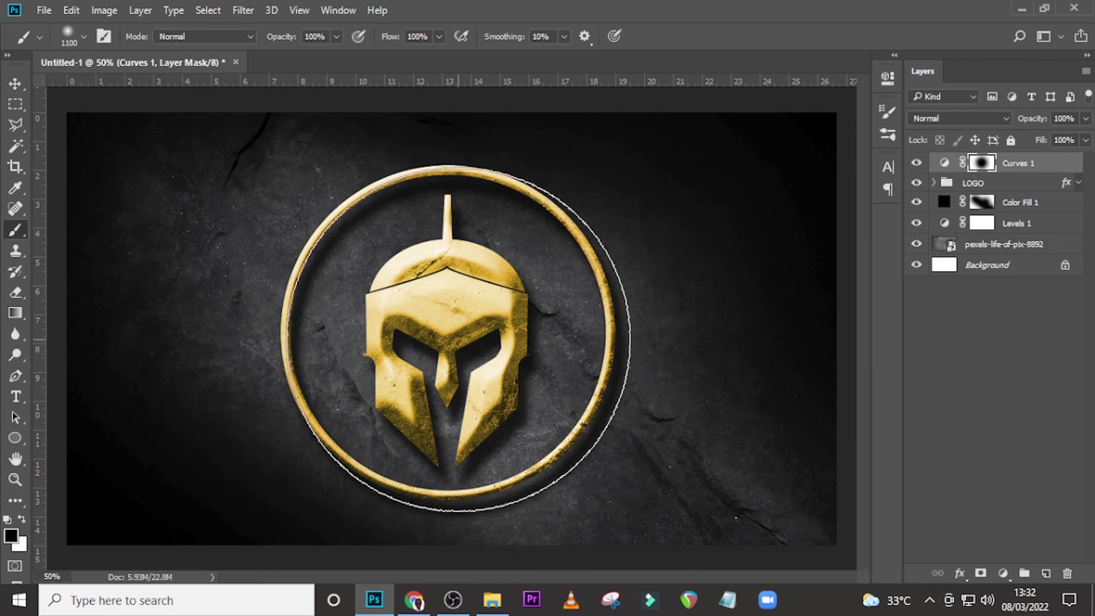
pyautogui.click(456, 330)
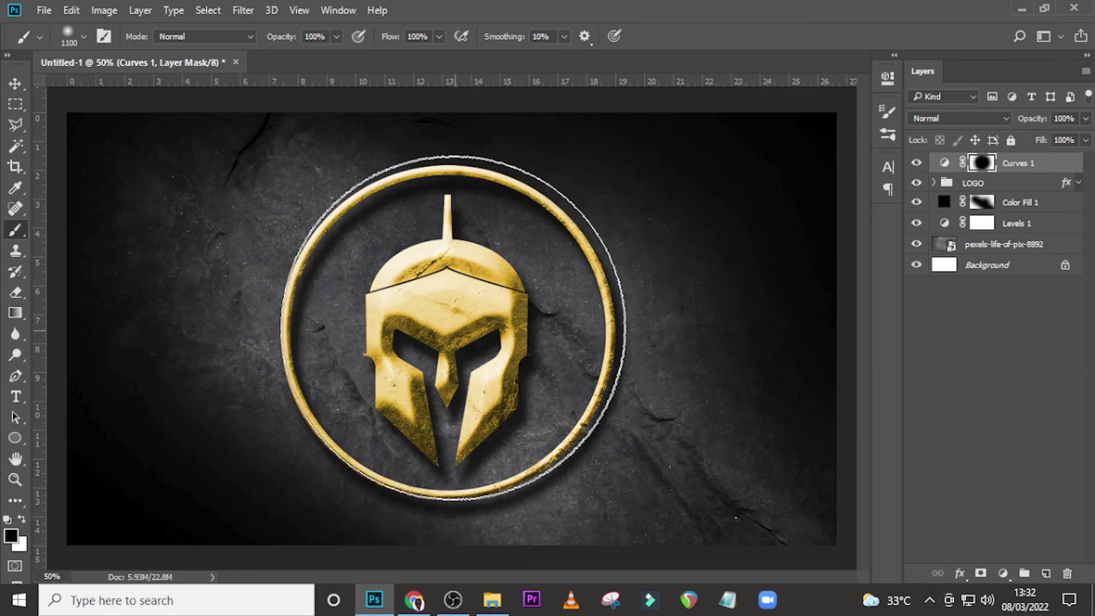
pyautogui.click(917, 163)
pyautogui.click(917, 163)
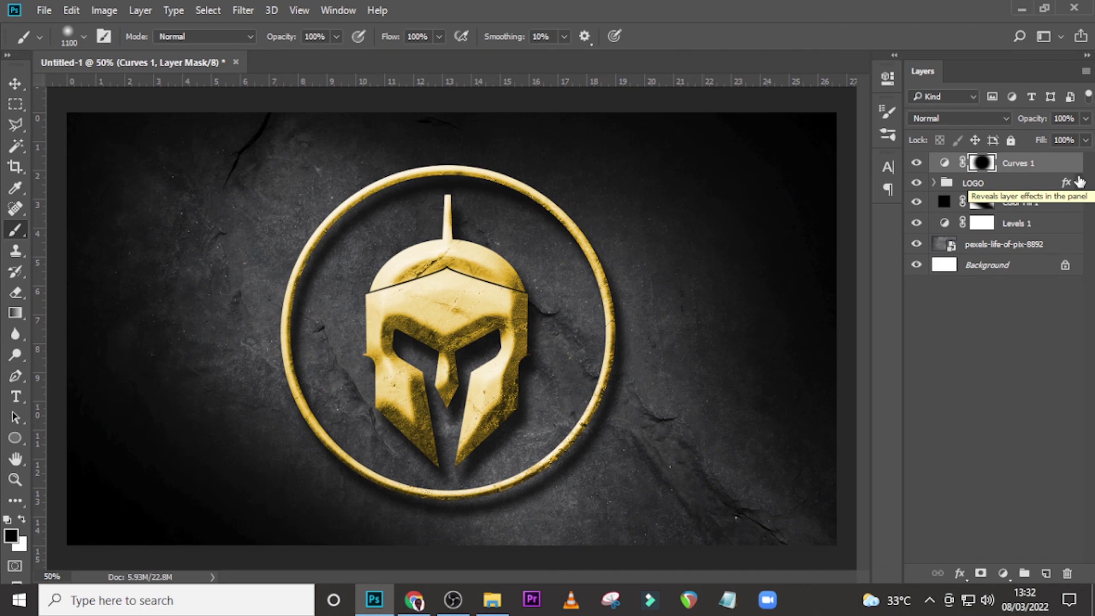
pyautogui.hotkey('ctrl', '+')
pyautogui.hotkey('ctrl', '+')
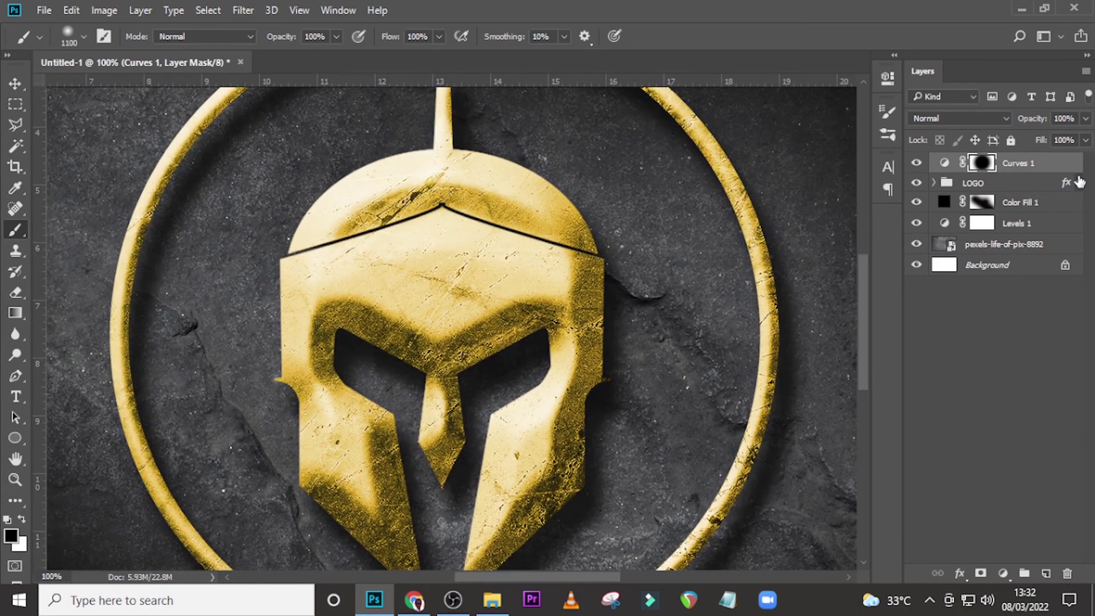
pyautogui.hotkey('ctrl', '-')
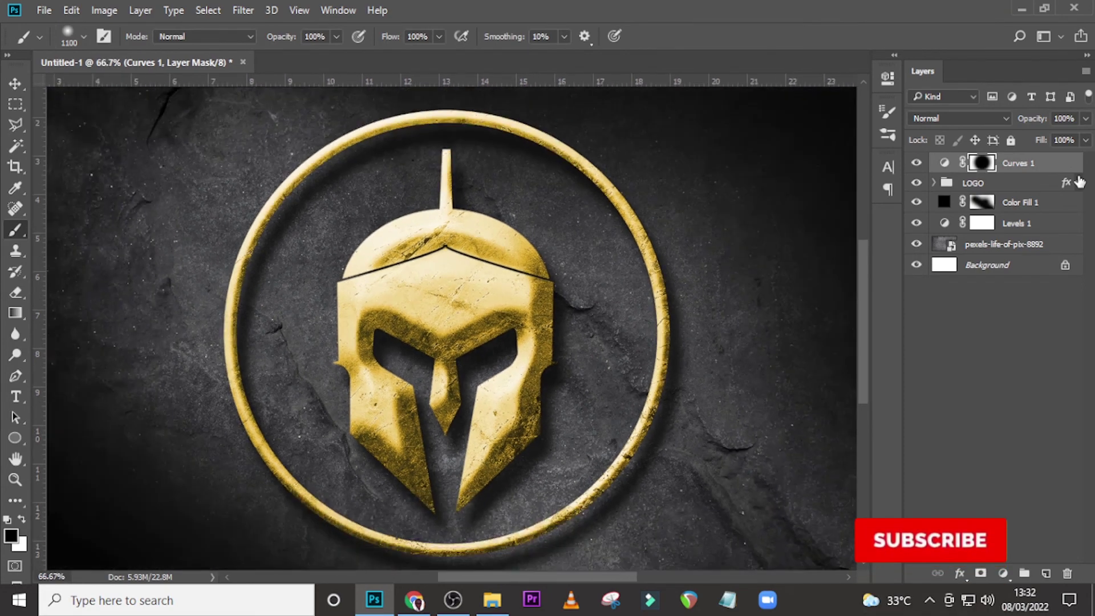